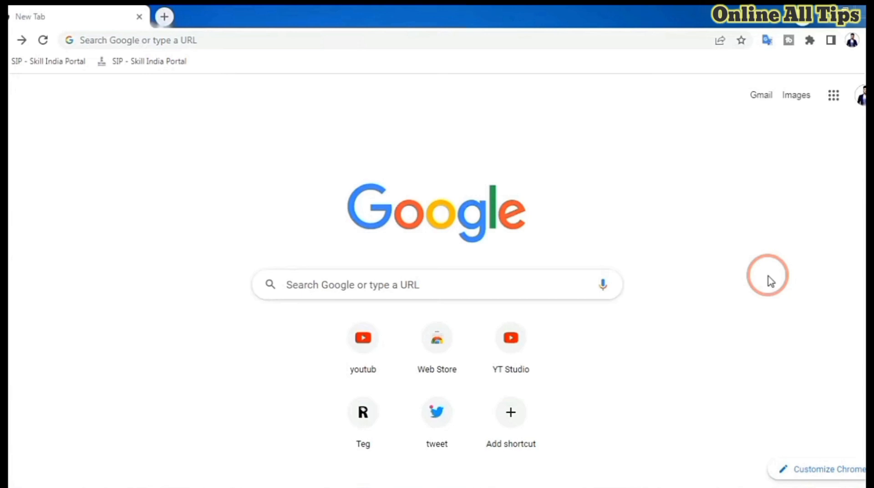
- Search Google for pmegp and open the PMEGP Home - KVIC website from the results
left_click(457, 288)
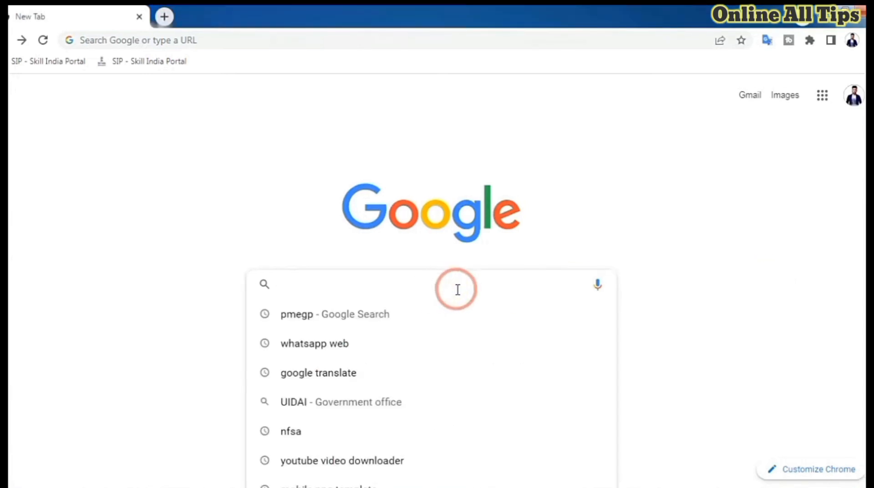
left_click(302, 324)
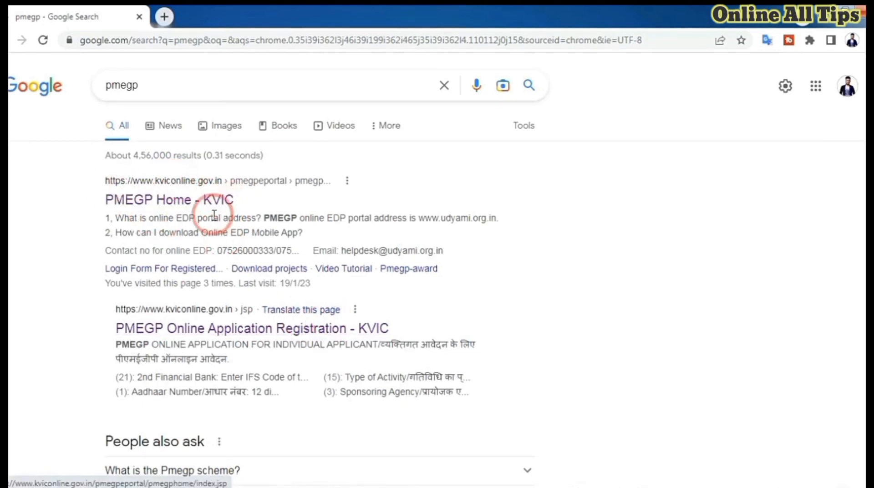
left_click(142, 200)
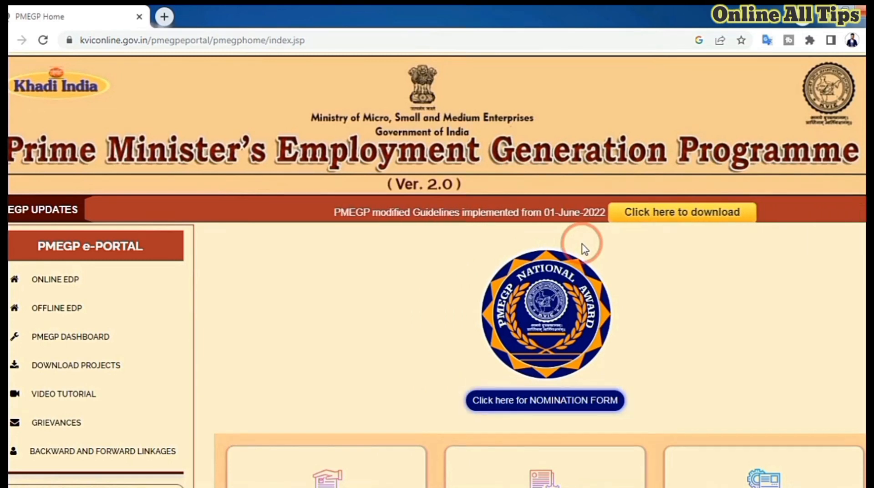
- Open the PMEGP online application for a new unit and look over the form's fields
scroll(584, 248, "down", 5)
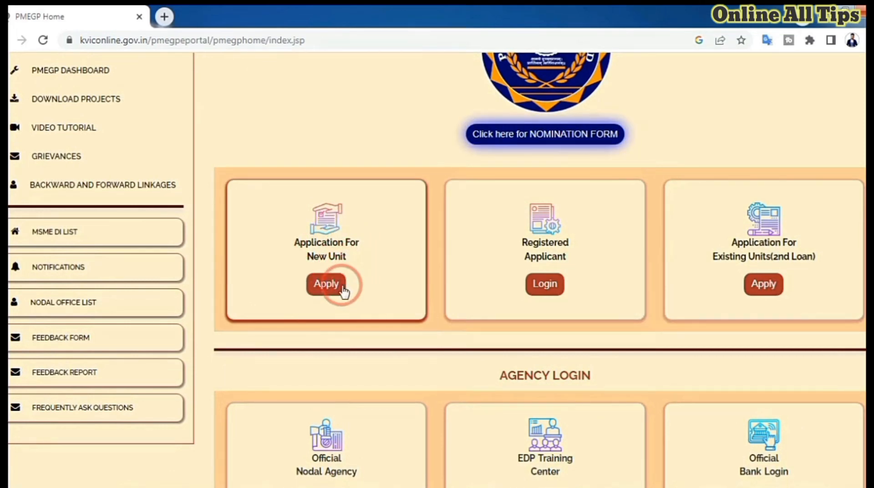
left_click(325, 285)
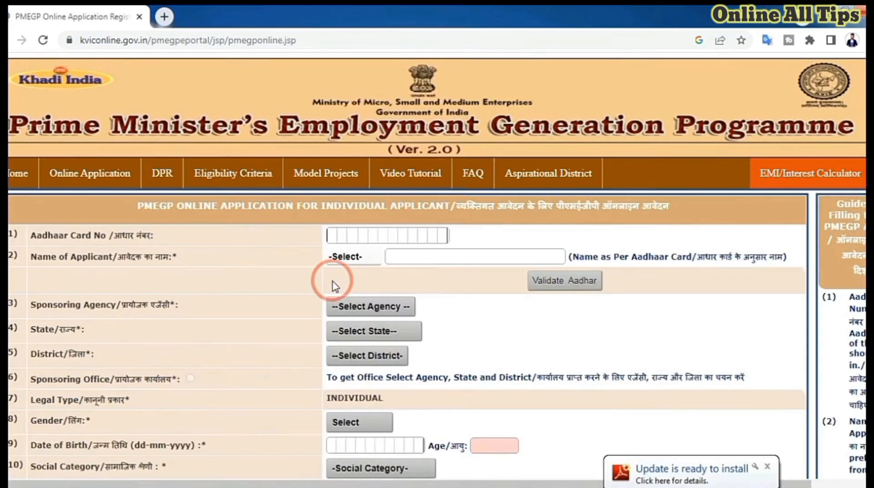
scroll(371, 287, "down", 10)
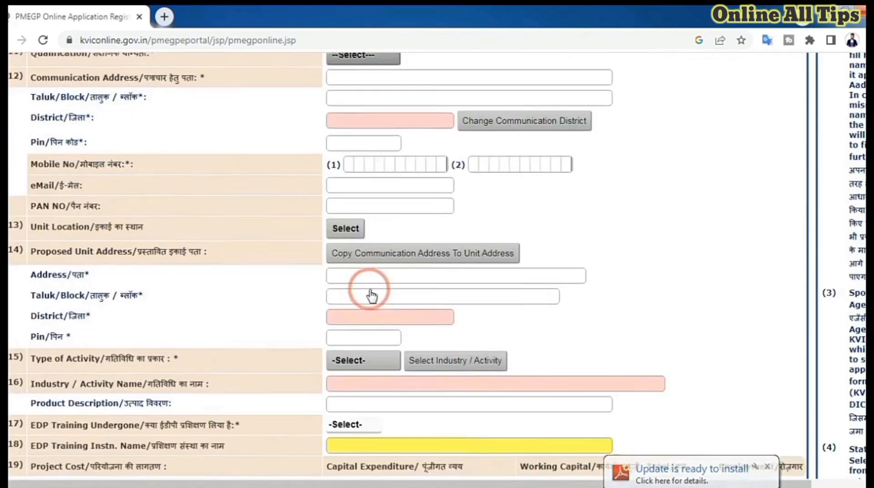
scroll(370, 295, "up", 7)
scroll(372, 297, "up", 3)
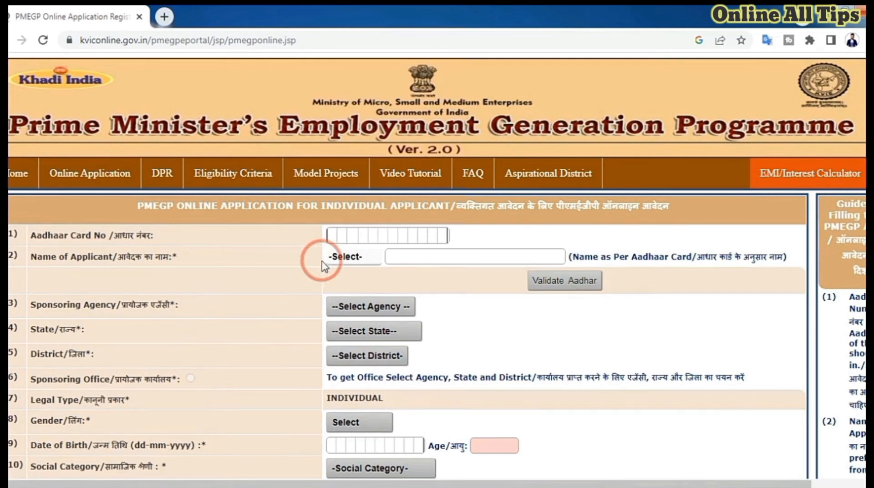
- Enter the Aadhaar card number and the applicant's full name, with the title Kum
left_click(385, 237)
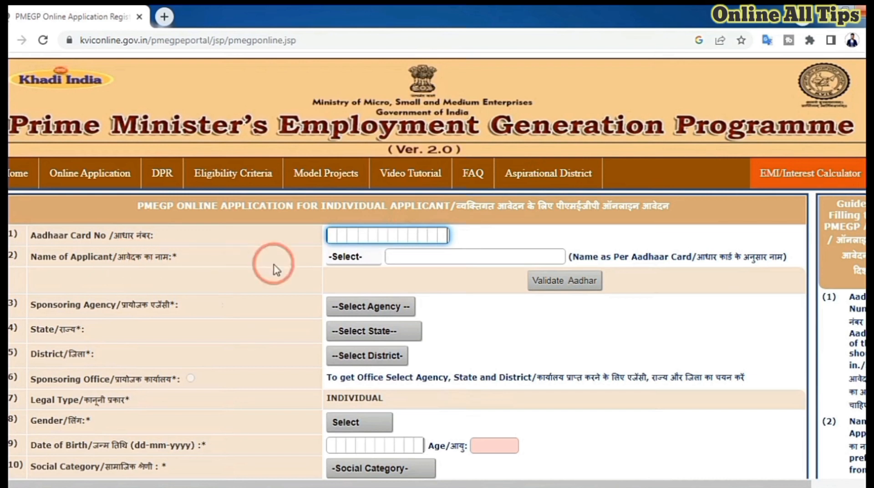
left_click(353, 262)
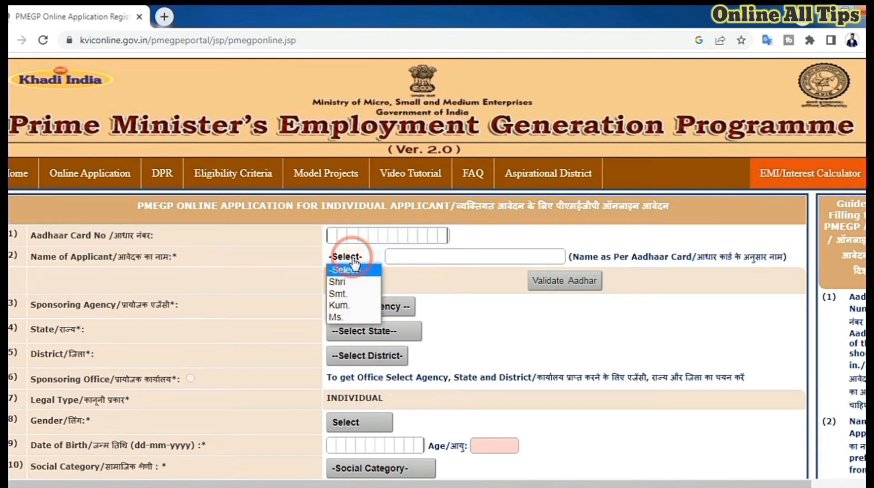
left_click(346, 304)
left_click(418, 260)
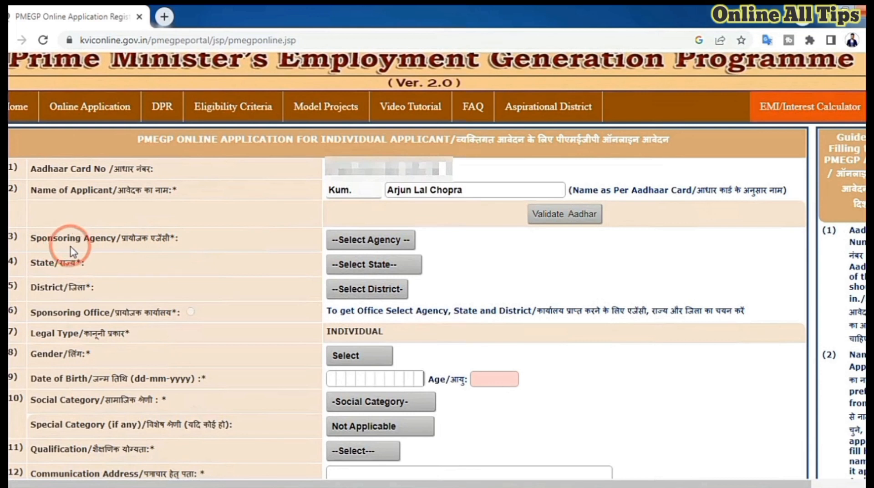
- Set the sponsoring agency to DIC and the state to Rajasthan
left_click(362, 245)
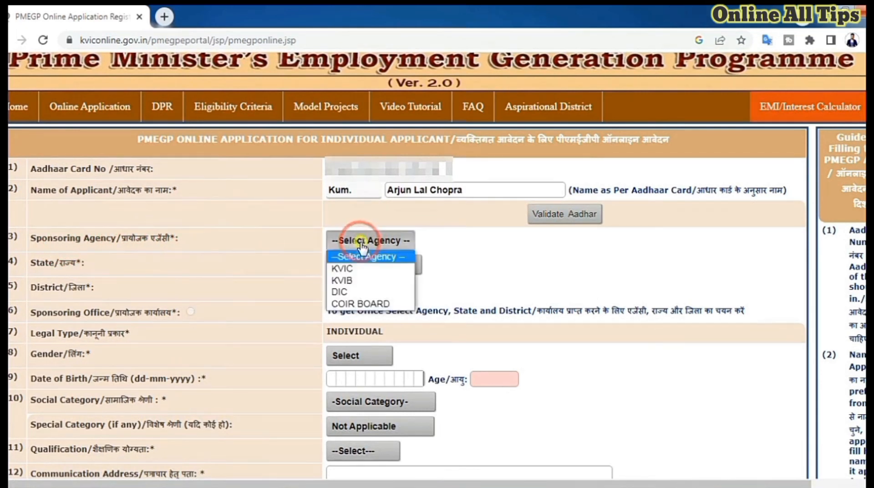
left_click(341, 292)
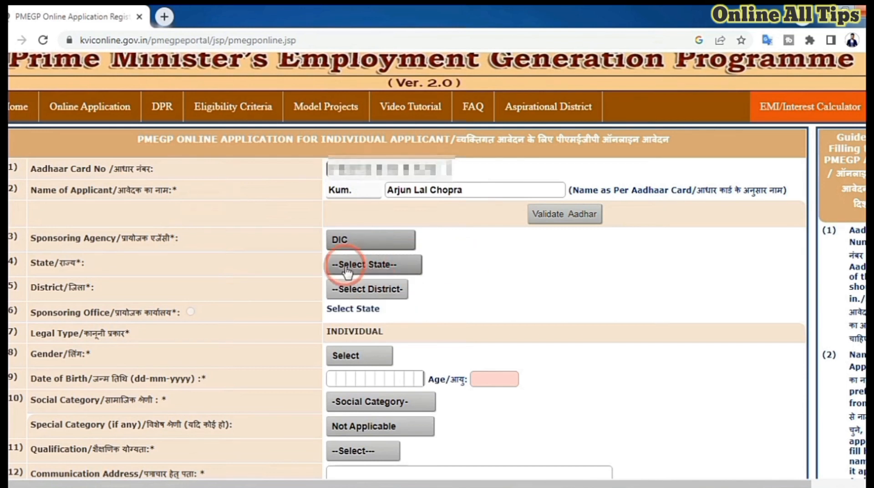
left_click(361, 268)
key("r")
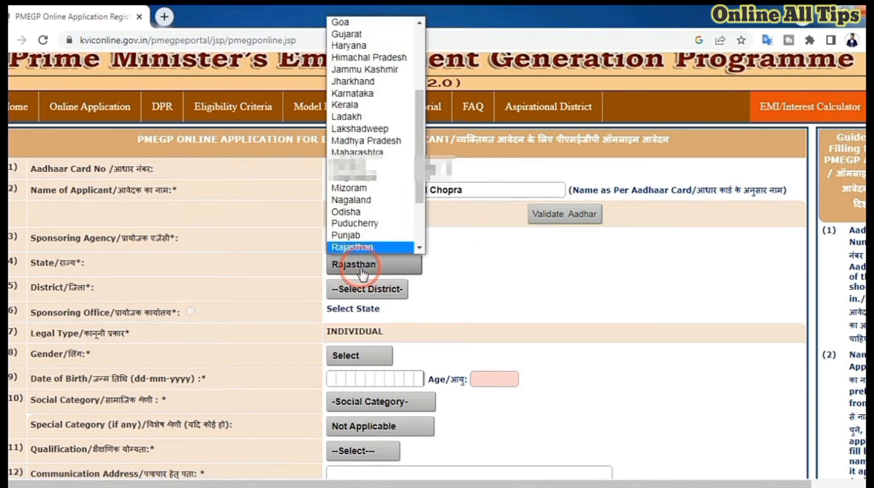
left_click(362, 272)
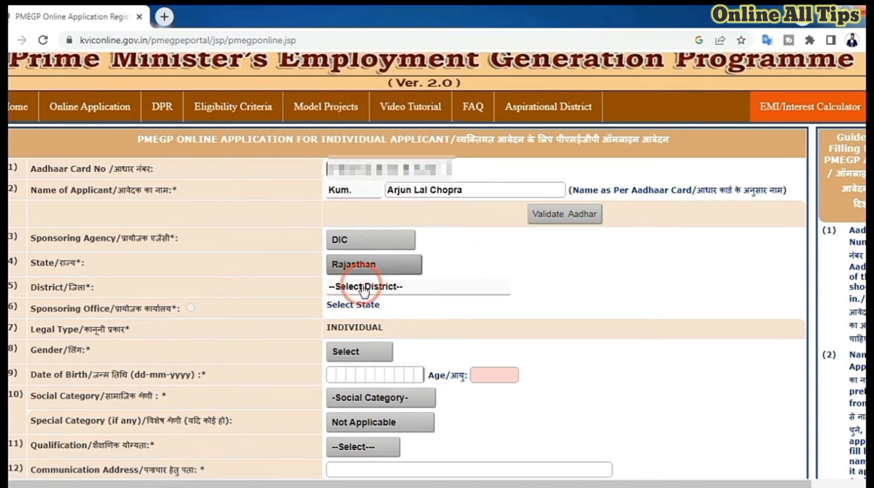
- Set the district to Jaipur and choose the District Industries Center as the sponsoring office
left_click(367, 289)
key("j")
left_click(364, 288)
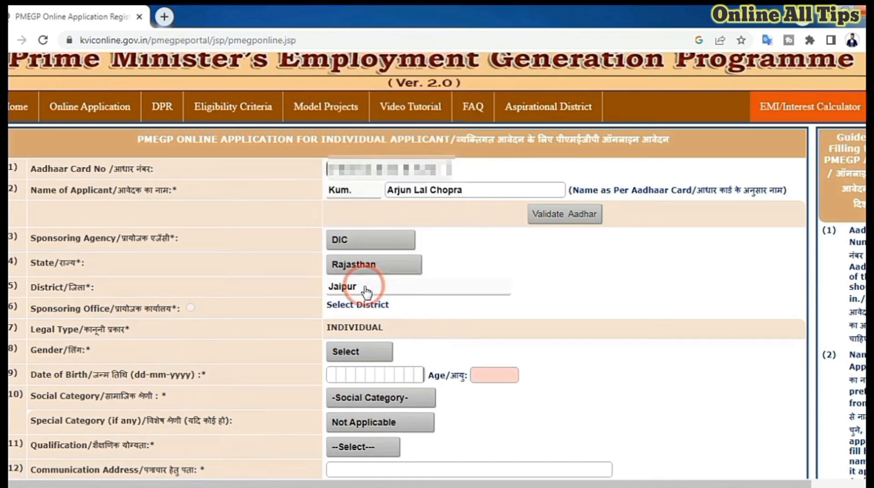
scroll(422, 295, "down", 2)
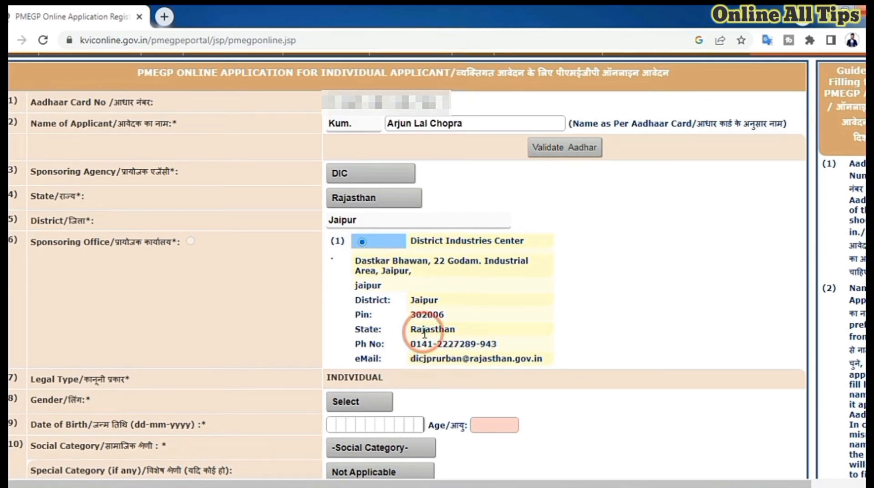
- Set the applicant's gender to Male
scroll(428, 355, "down", 5)
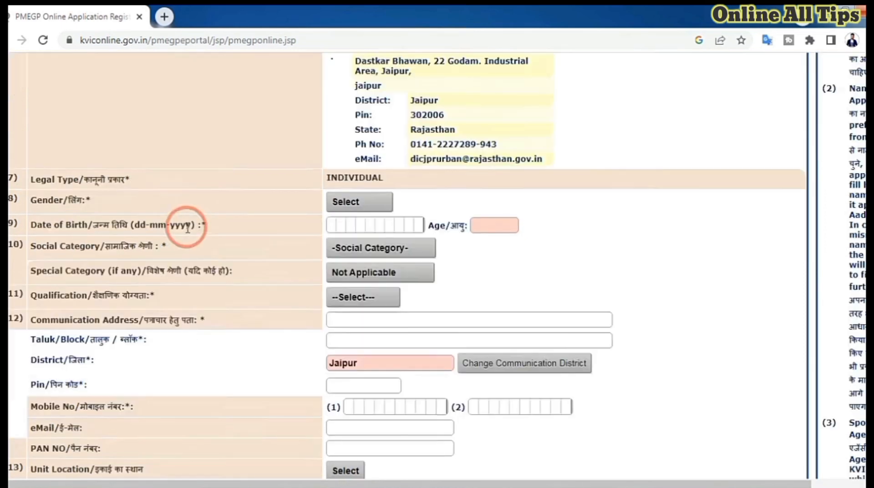
left_click(360, 203)
left_click(352, 229)
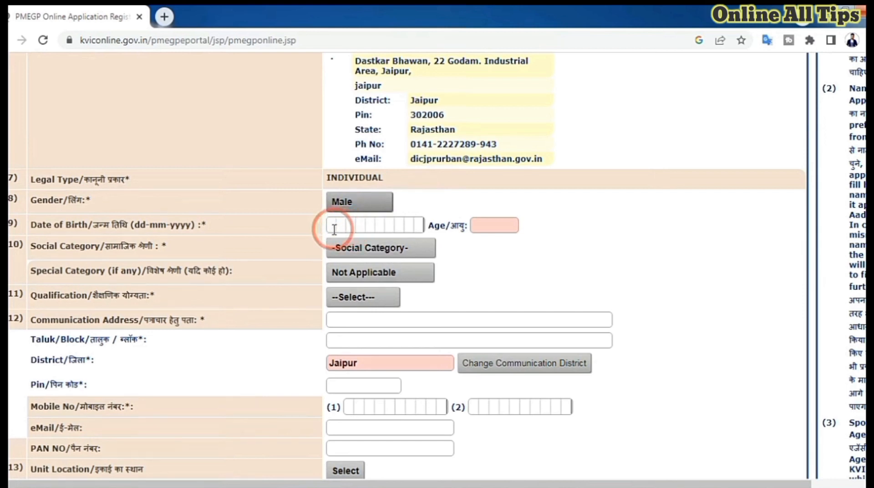
- Try to set the social category to General, leaving the date of birth empty
left_click(332, 226)
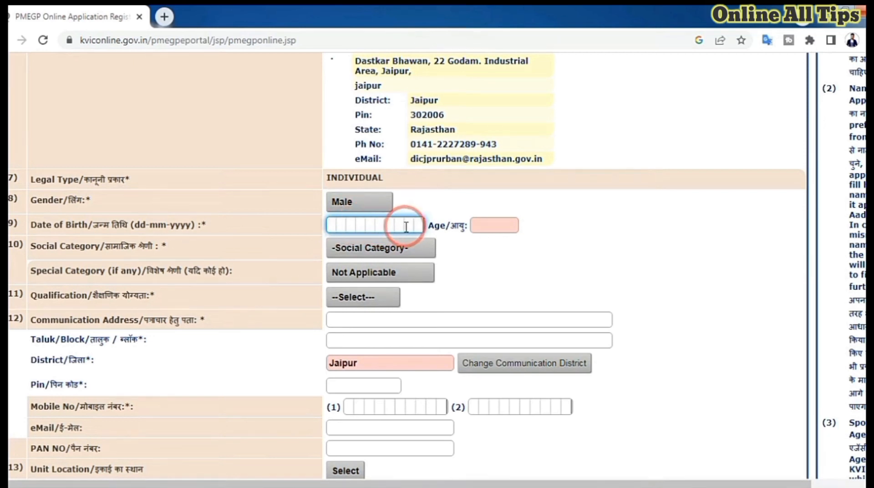
left_click(476, 228)
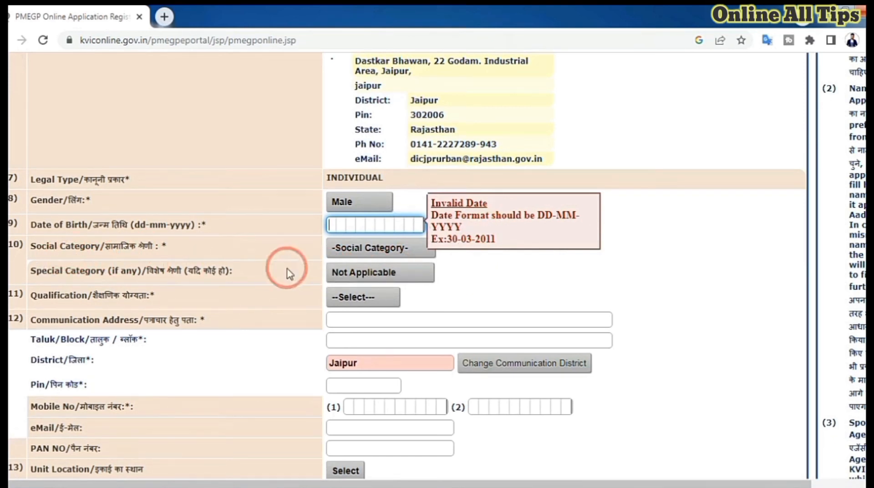
left_click(370, 249)
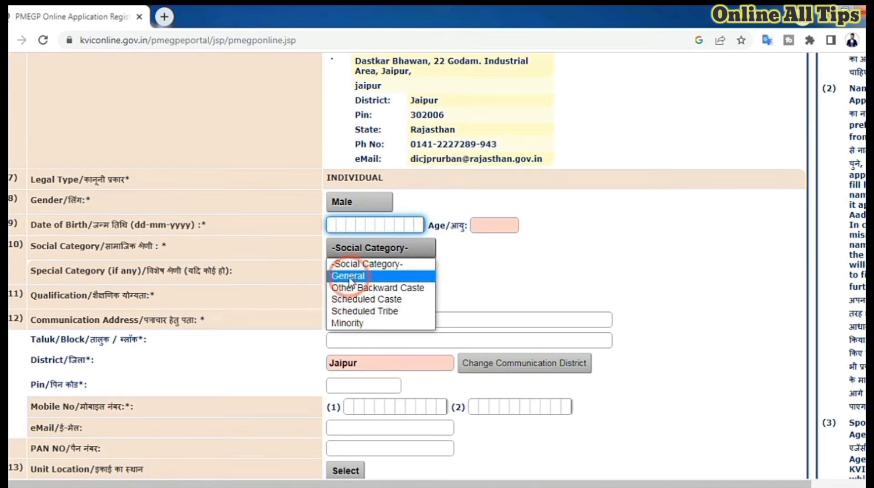
left_click(393, 278)
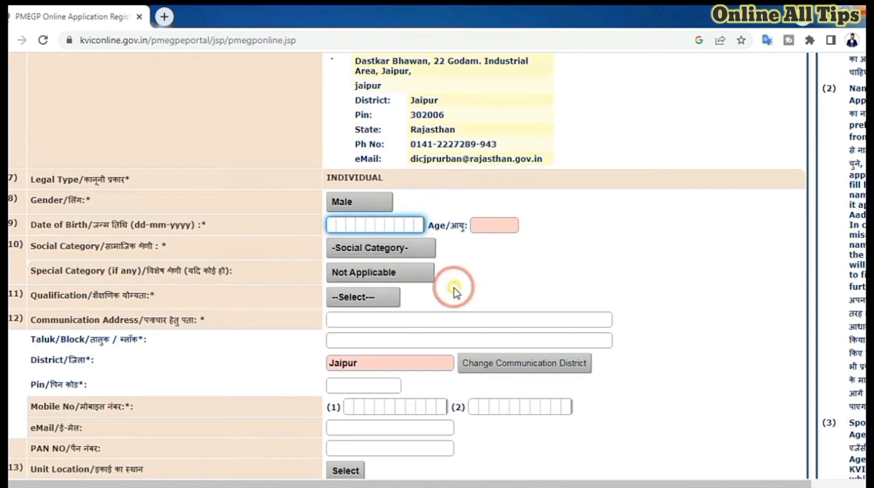
- Set the applicant's qualification to 8th Pass
left_click(361, 299)
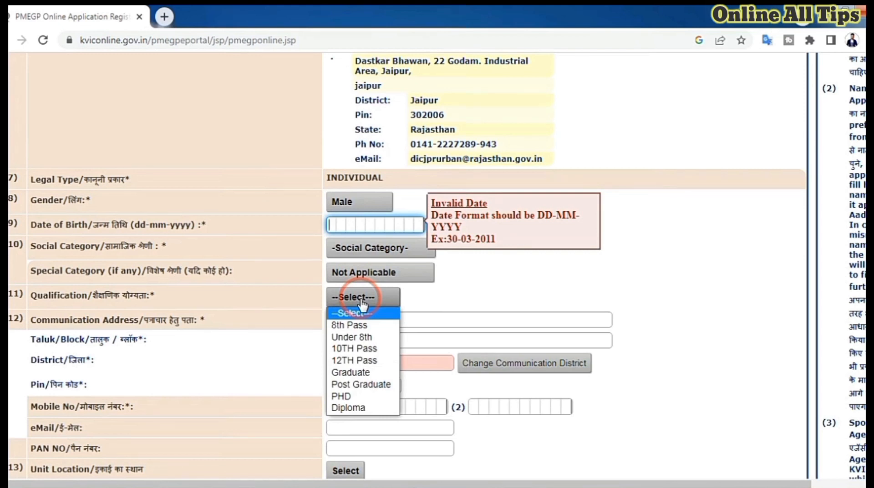
left_click(350, 325)
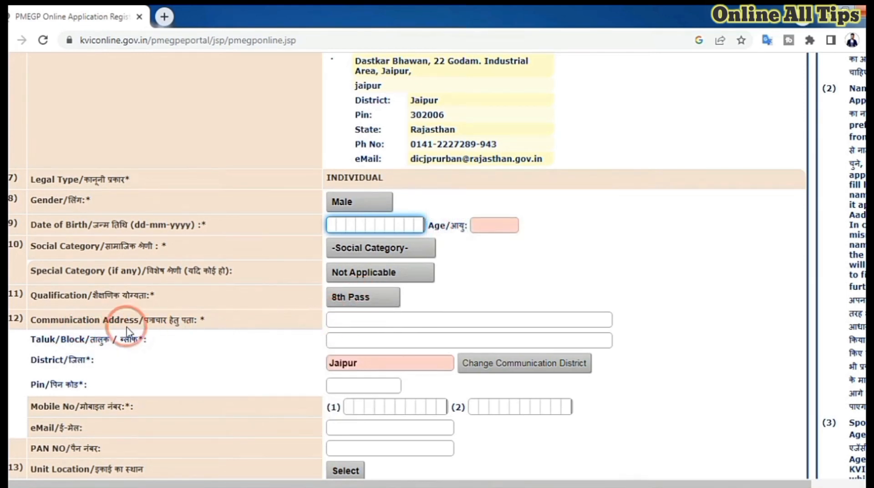
- Try to start filling in the communication address and its Taluk/Block field
left_click(351, 314)
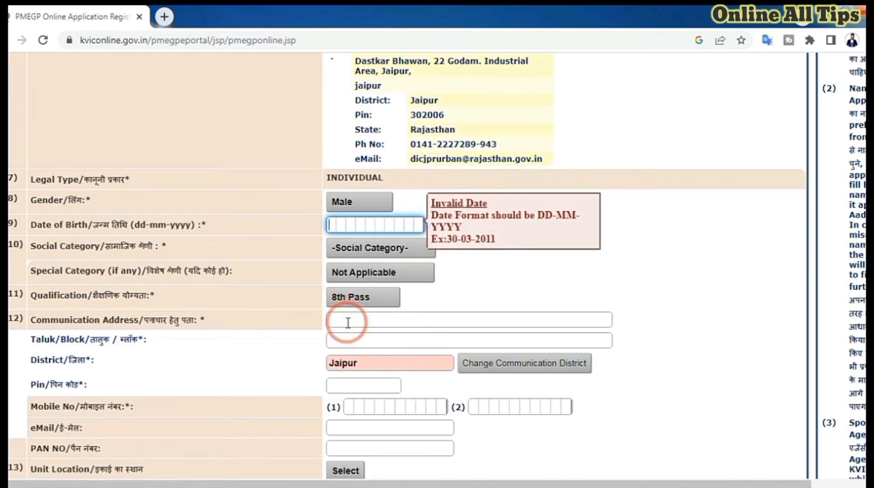
left_click(348, 322)
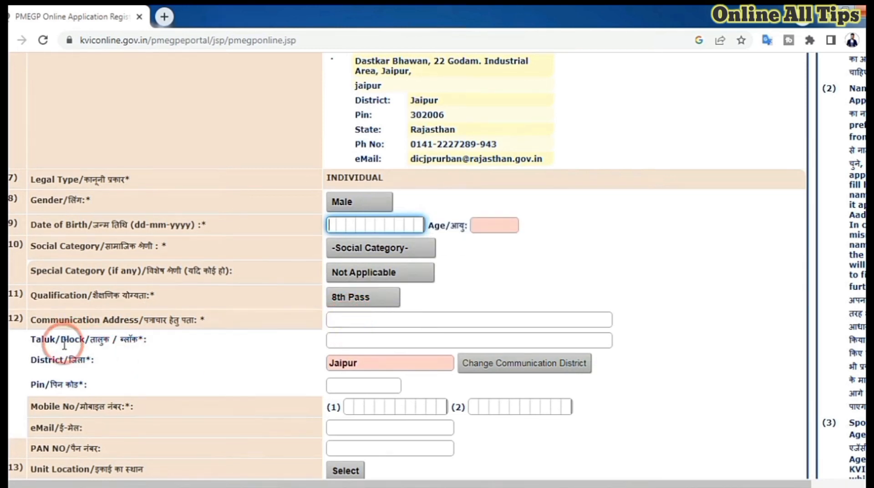
left_click(344, 341)
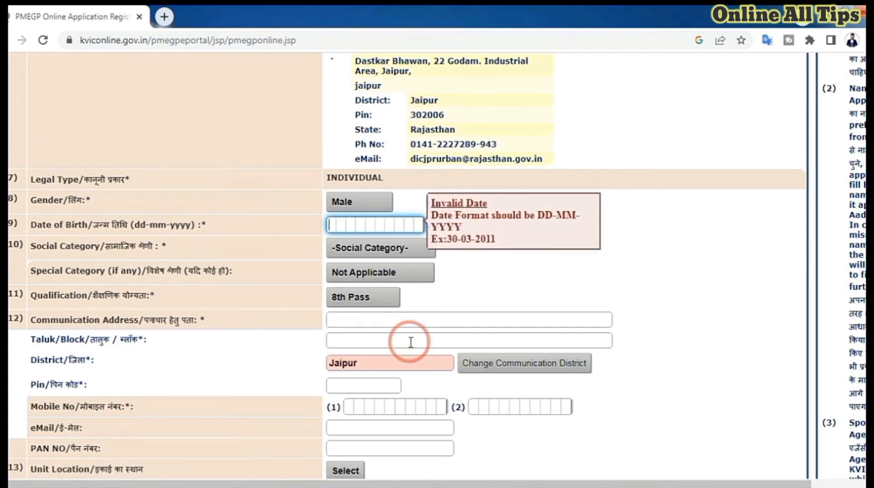
- Set the unit location to Rural
scroll(410, 342, "down", 4)
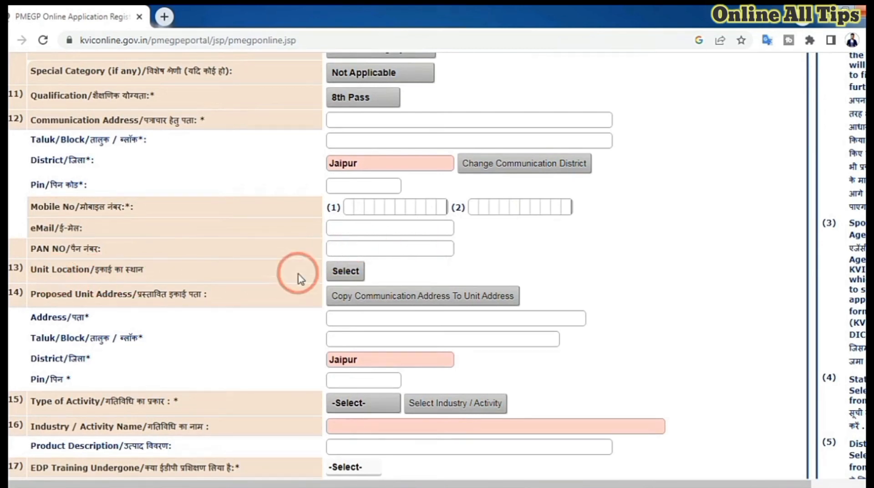
left_click(346, 274)
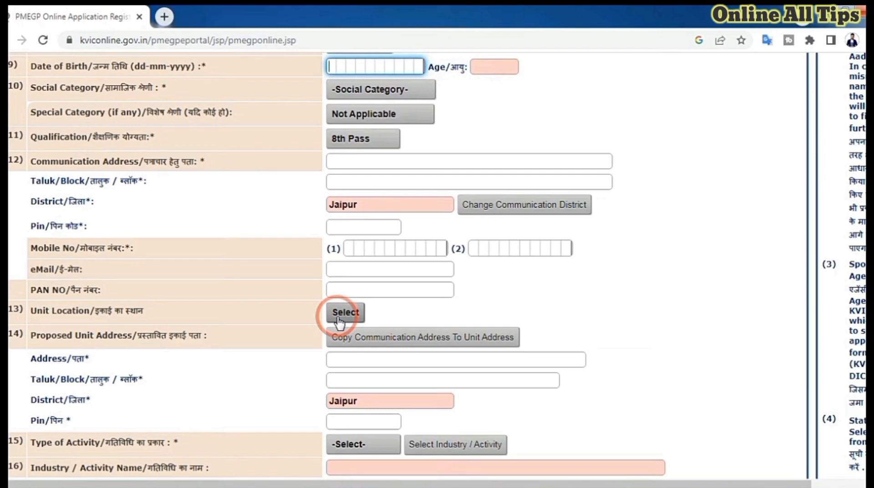
left_click(339, 318)
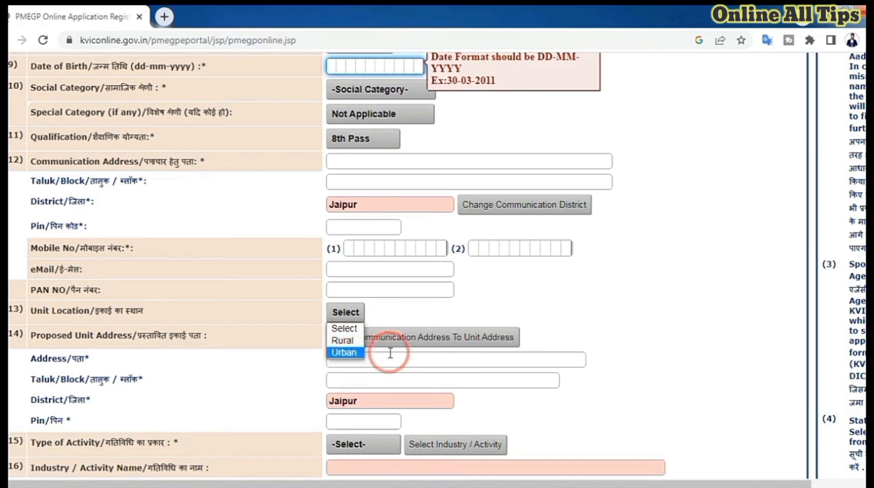
left_click(342, 340)
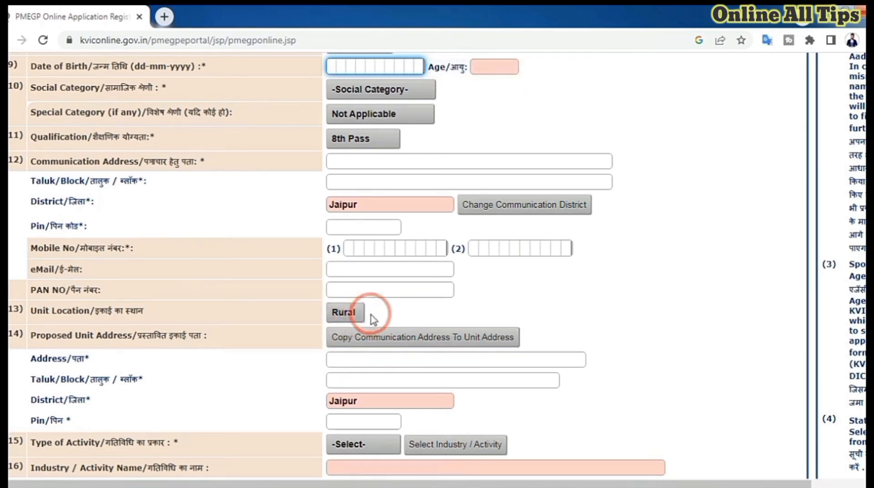
left_click(210, 375)
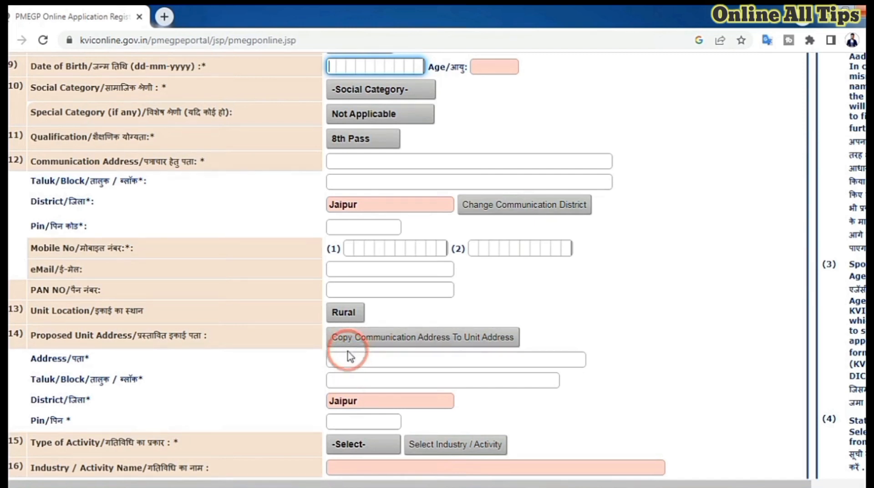
- Set the type of activity to Manufacturing
scroll(160, 320, "down", 3)
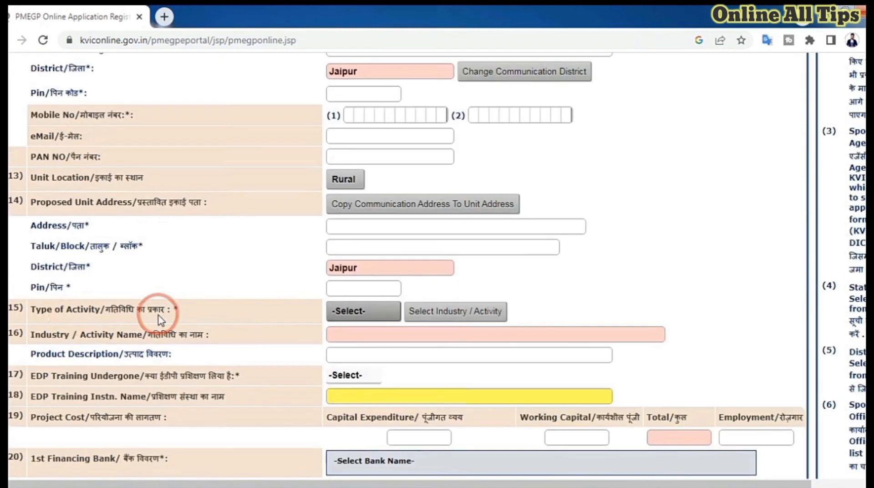
left_click(347, 311)
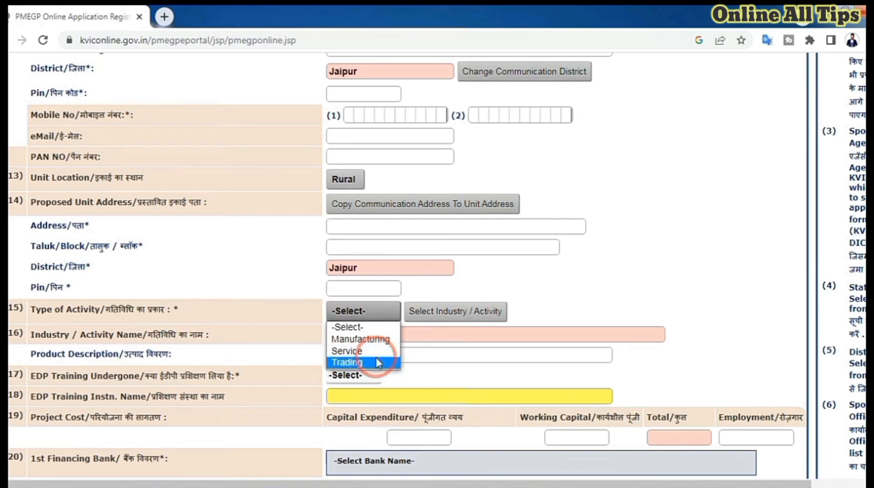
left_click(361, 339)
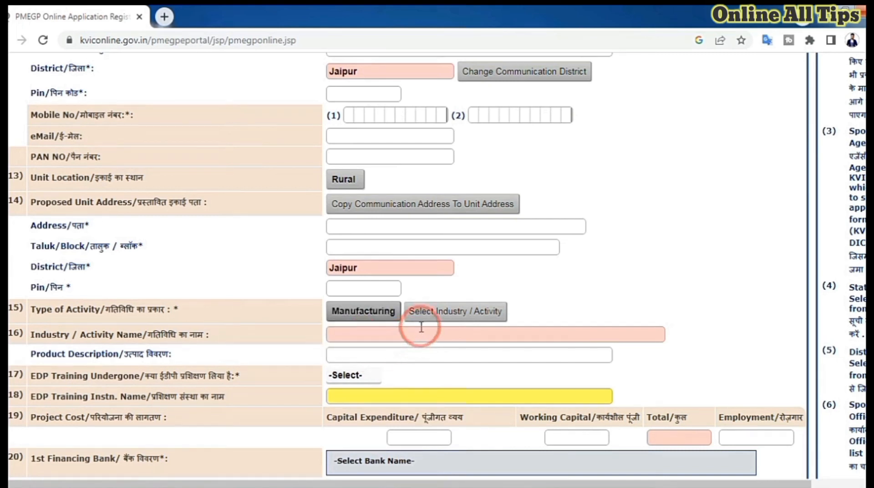
- Choose Brick Bhatta from the mineral-based activities as the industry and set EDP Training Undergone to No
left_click(470, 316)
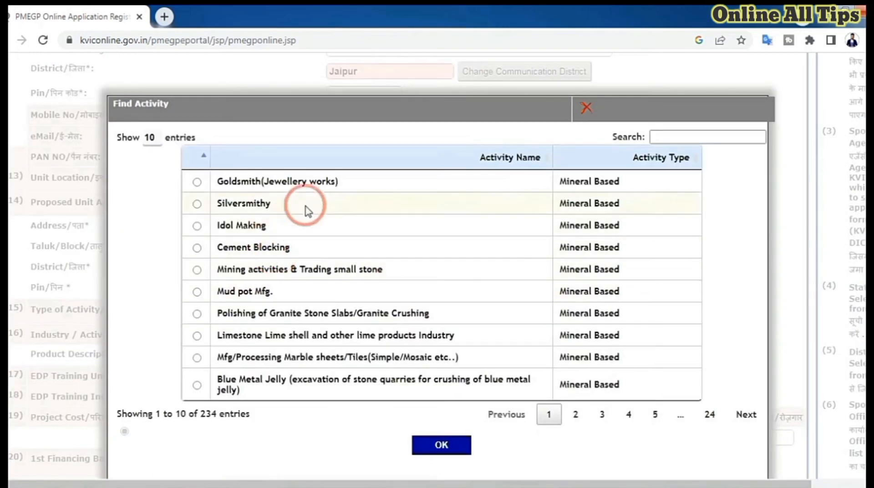
scroll(336, 226, "down", 3)
scroll(335, 226, "up", 3)
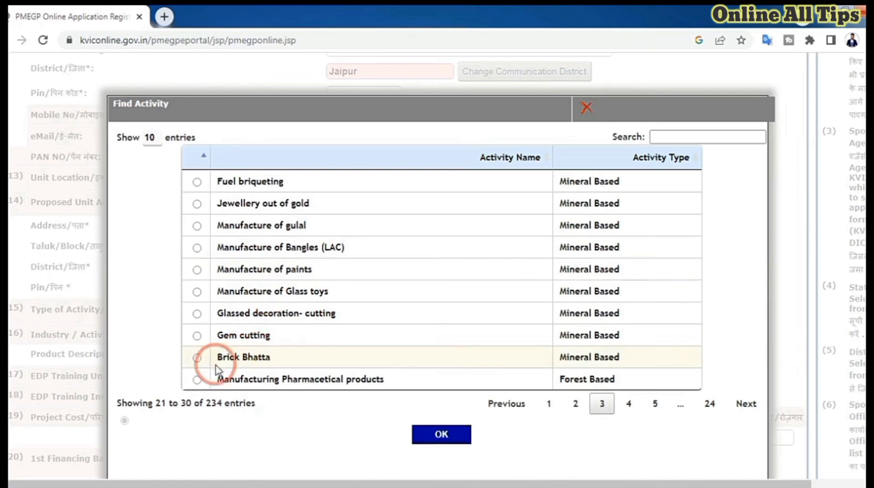
left_click(197, 358)
left_click(452, 451)
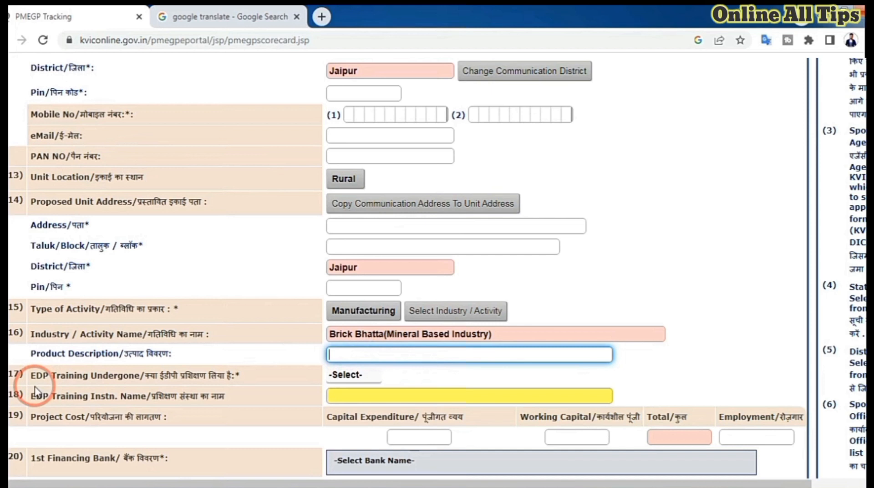
left_click(344, 376)
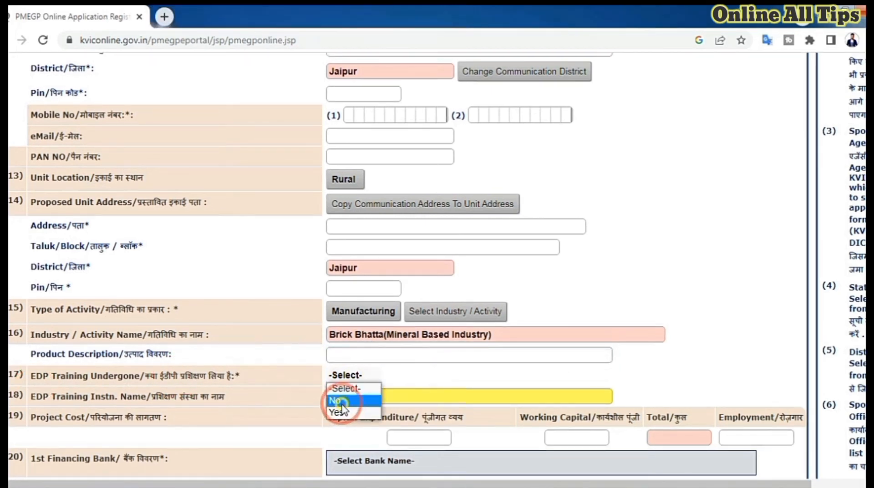
left_click(336, 400)
- Set the project's capital expenditure to 200000
scroll(271, 438, "down", 1)
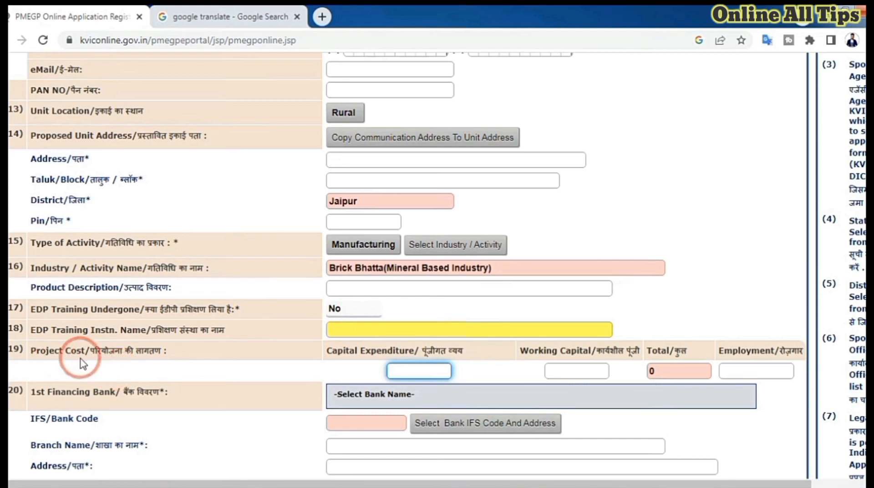
left_click(567, 371)
left_click(409, 374)
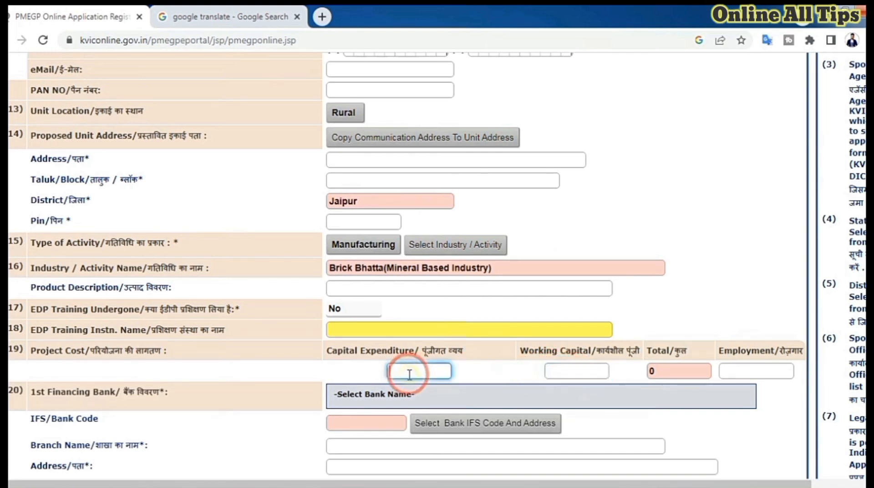
type("200000")
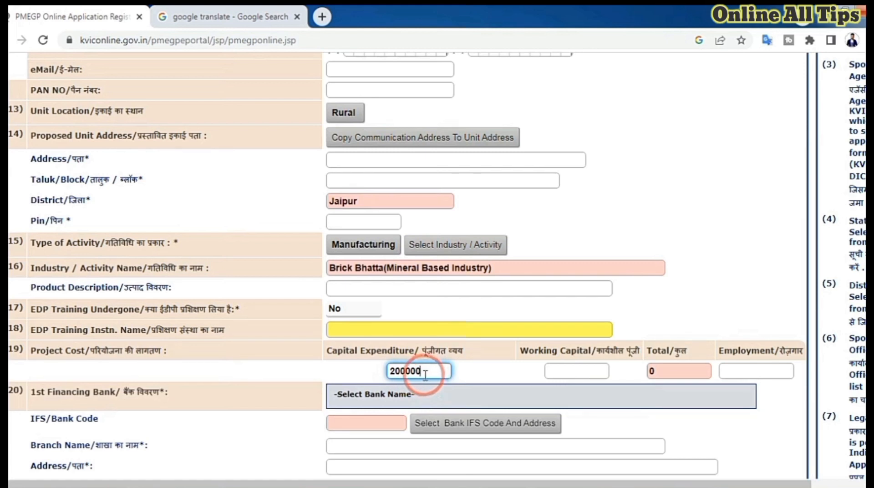
- Set the project's working capital to 50000 and the employment count to 2
left_click(561, 372)
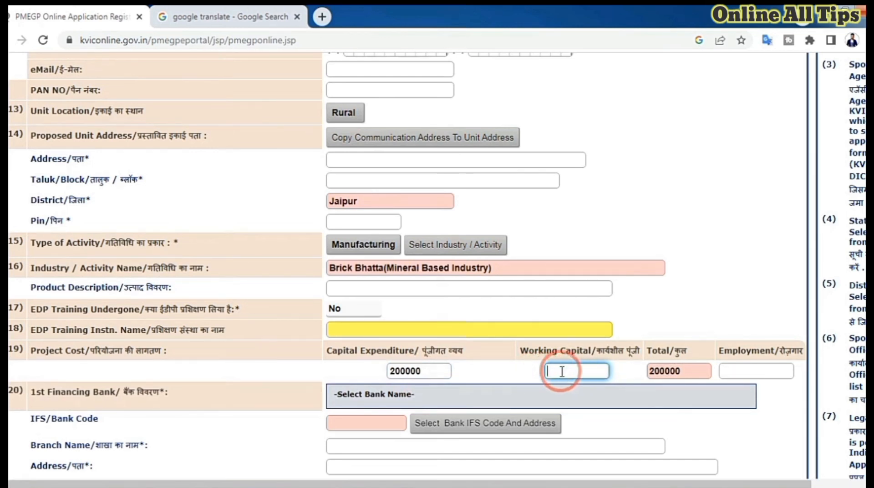
type("50")
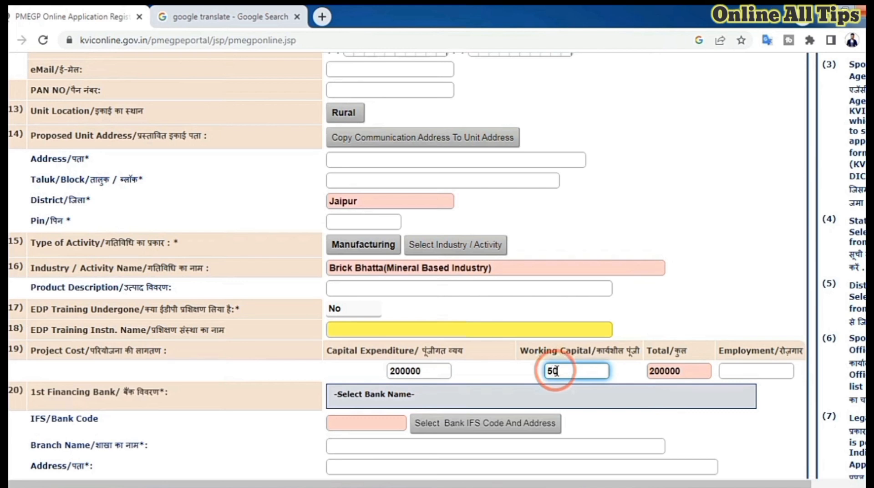
type("000")
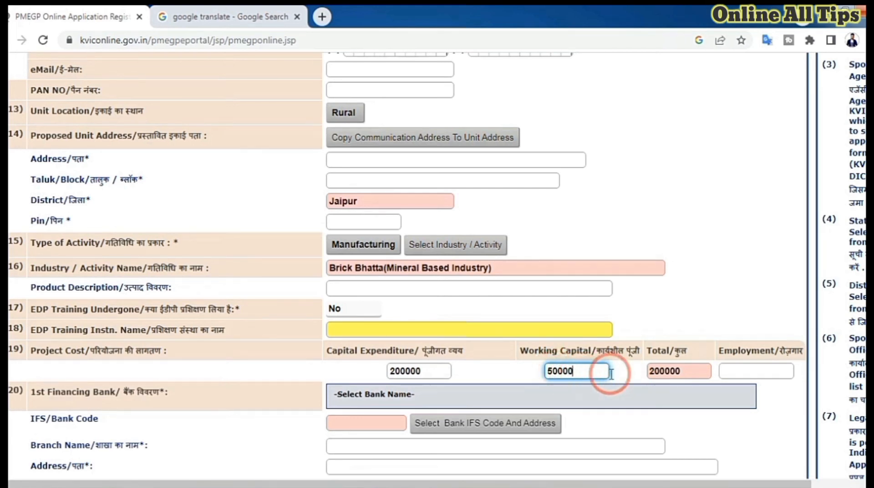
left_click(681, 371)
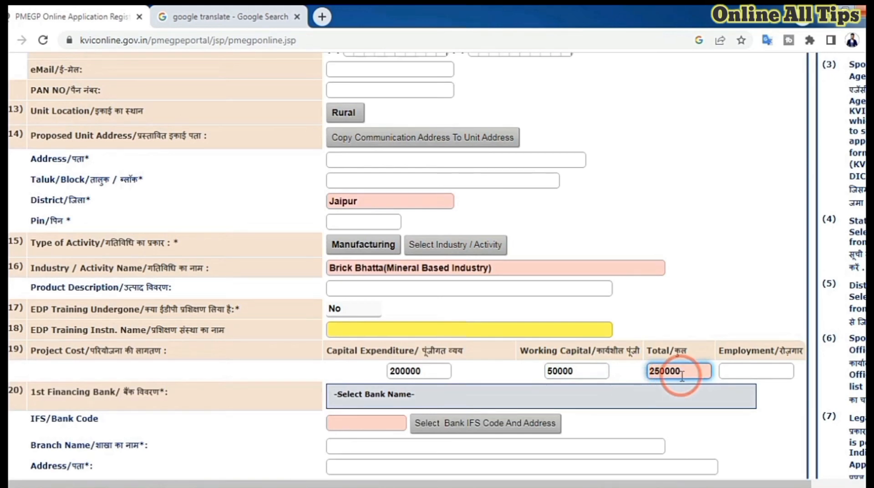
key("Tab")
type("2")
- Set the 1st financing bank to Bank of Baroda
scroll(181, 275, "down", 3)
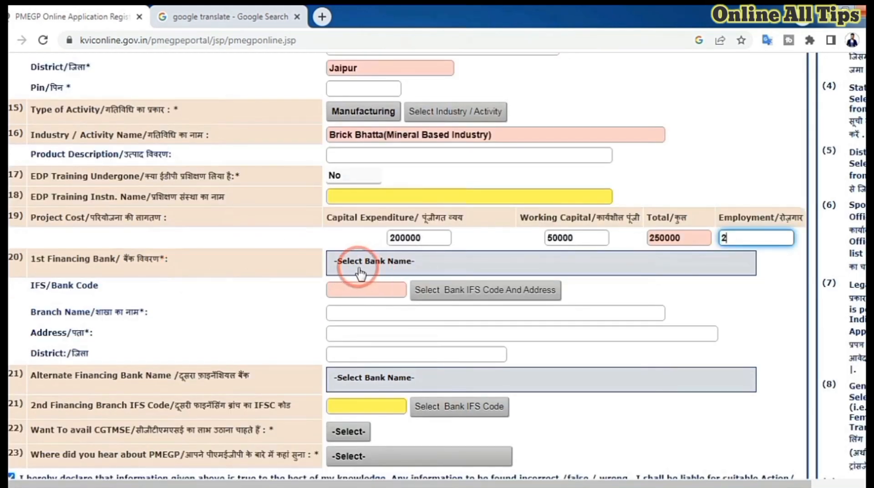
left_click(392, 270)
scroll(401, 361, "down", 3)
scroll(422, 370, "down", 5)
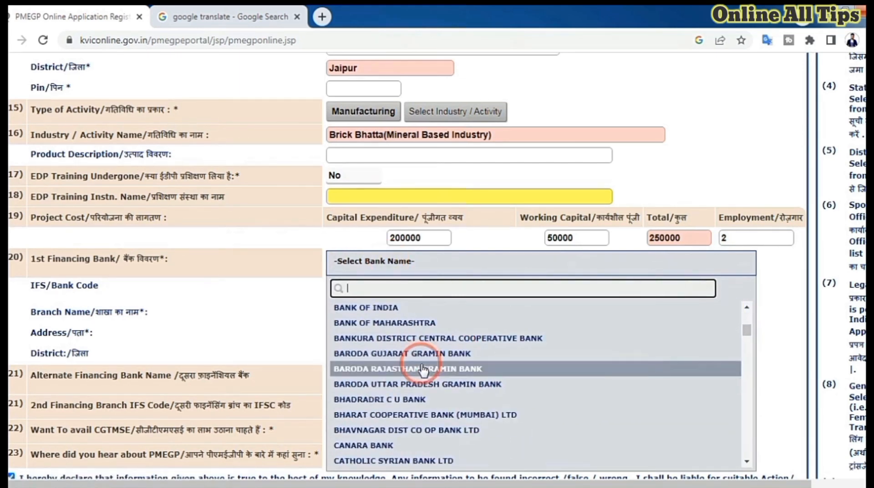
scroll(379, 365, "up", 2)
left_click(379, 360)
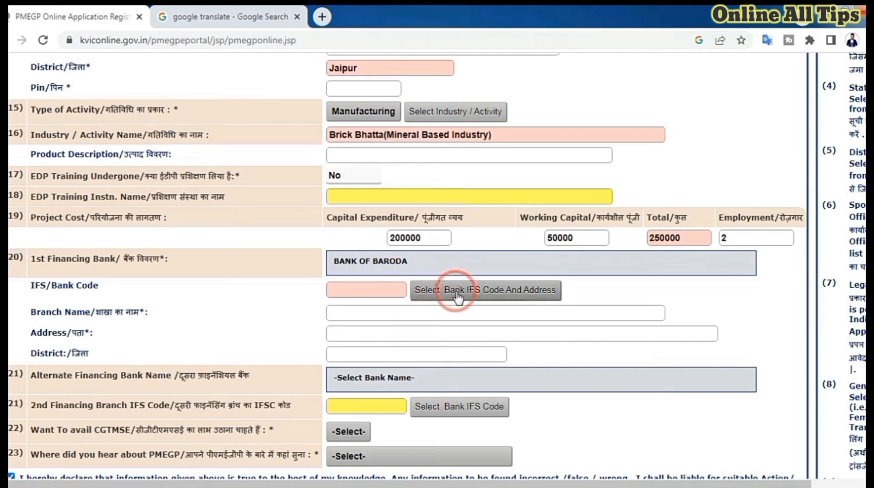
- Fill in the financing bank's branch details by selecting the Aburoad branch with IFS code BARB0ABROAD
left_click(481, 295)
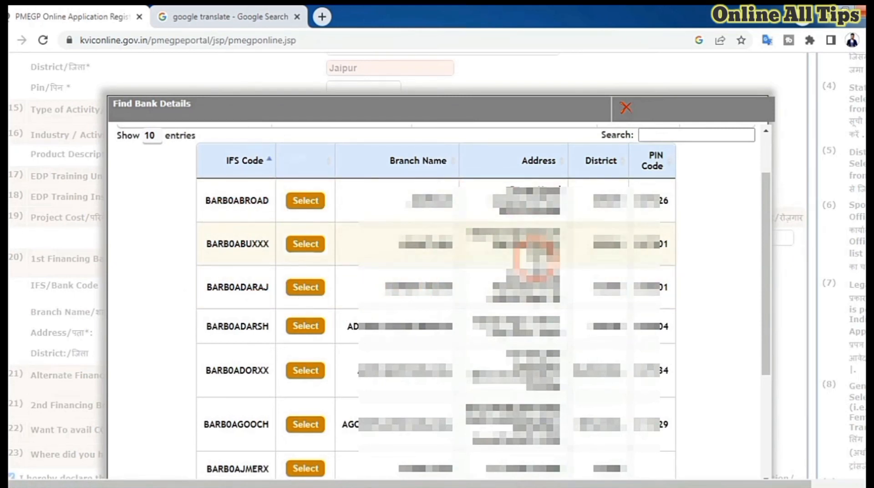
scroll(445, 304, "down", 4)
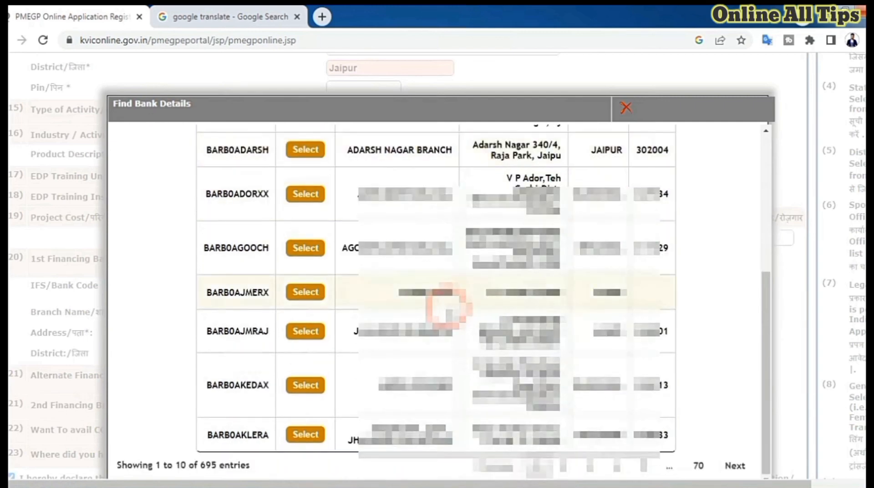
scroll(445, 309, "up", 5)
left_click(305, 269)
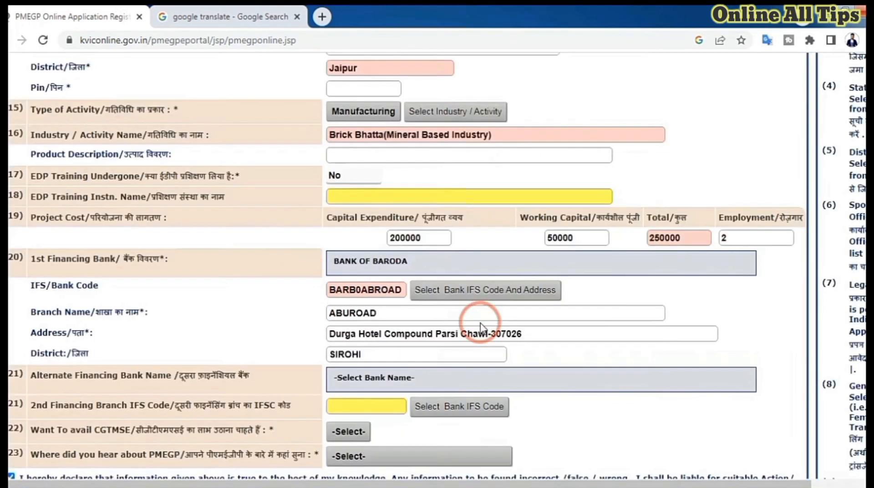
scroll(484, 330, "down", 2)
scroll(353, 343, "up", 2)
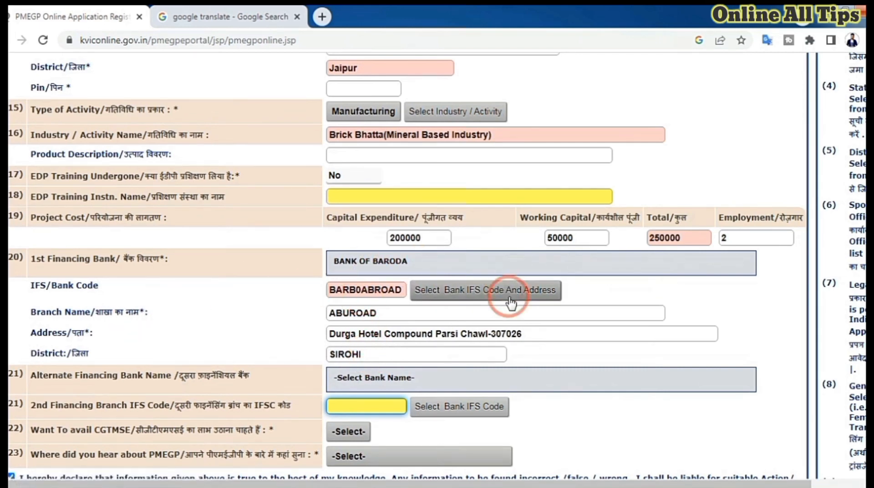
scroll(510, 301, "down", 1)
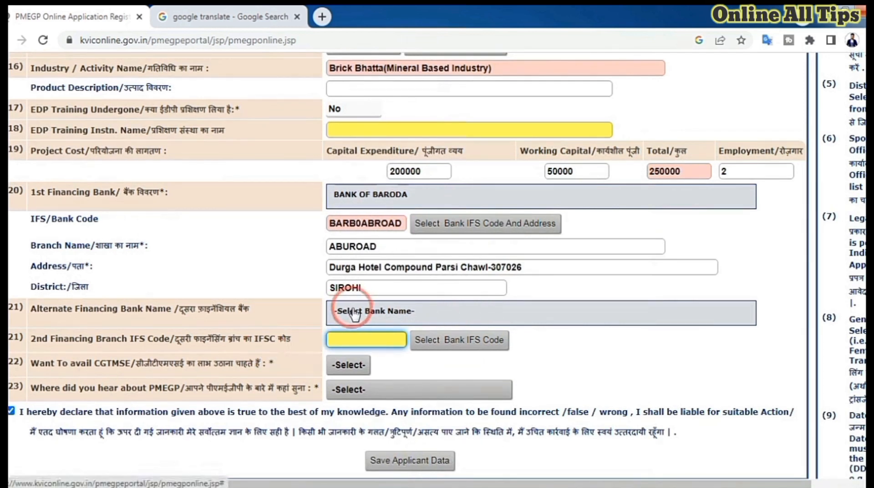
left_click(377, 314)
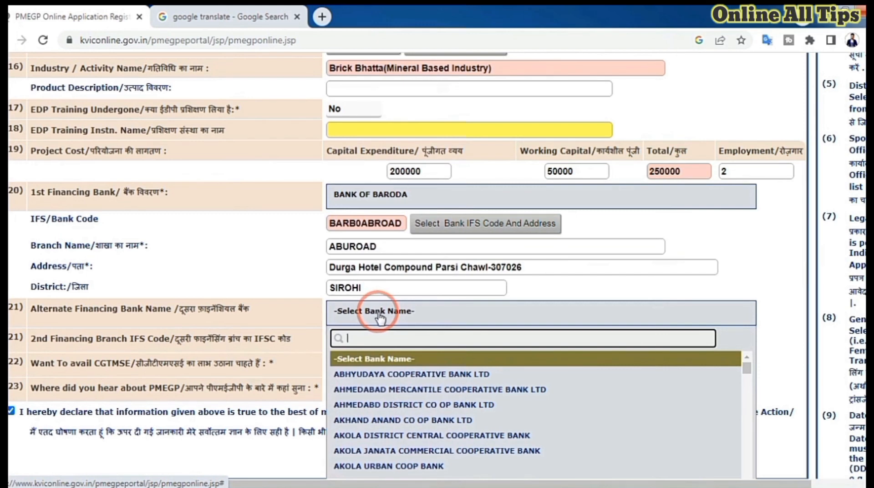
left_click(375, 315)
- Answer No to availing CGTMSE and choose Other as the source of hearing about PMEGP
scroll(412, 310, "down", 1)
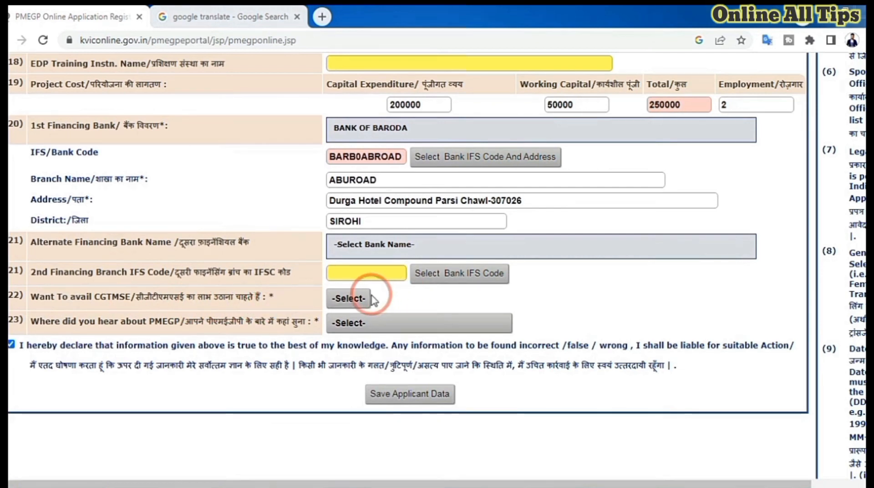
left_click(349, 299)
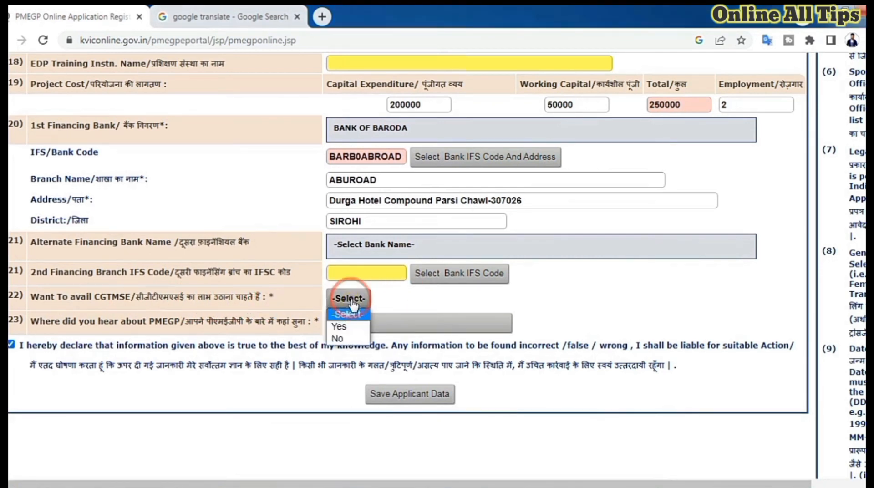
left_click(350, 338)
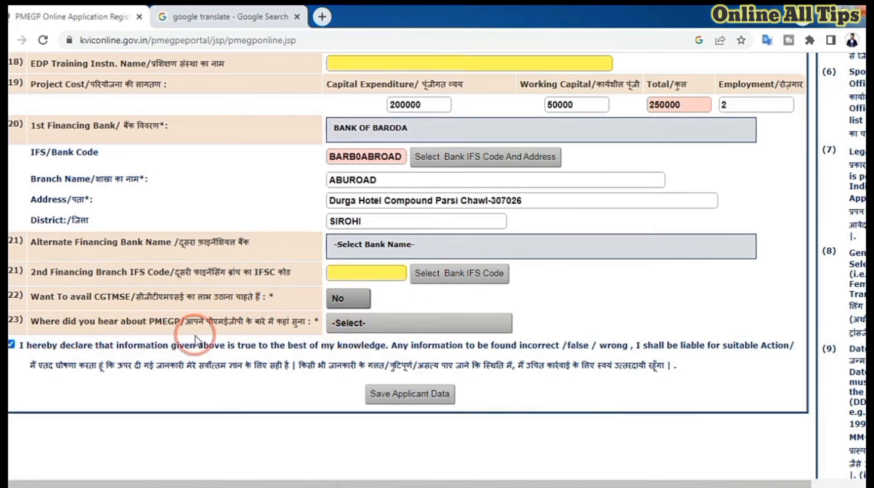
left_click(373, 324)
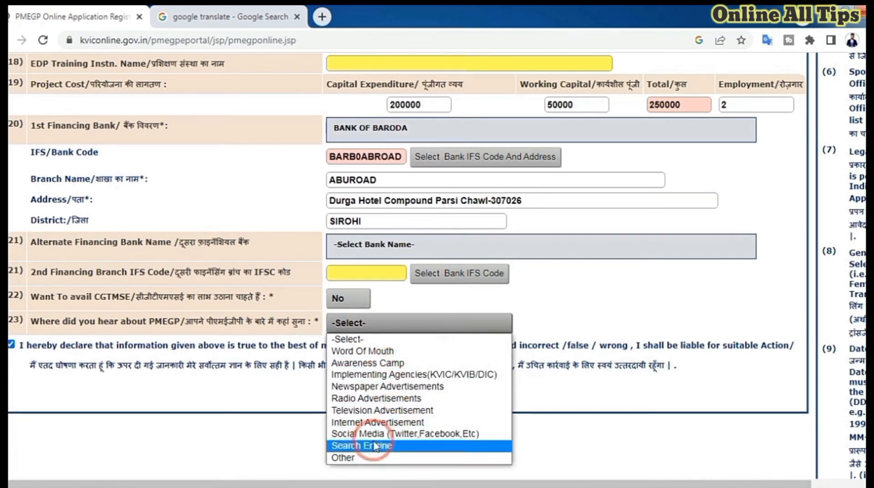
left_click(357, 457)
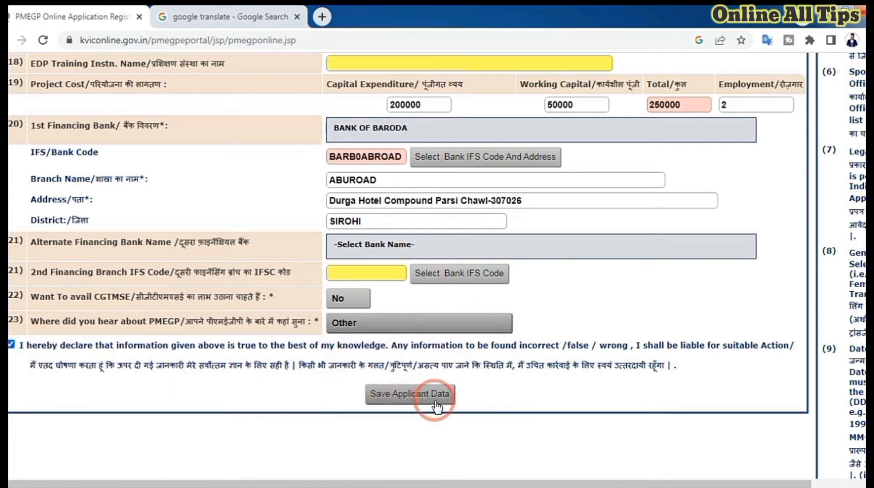
- Save the applicant data and proceed to the document upload page
left_click(435, 394)
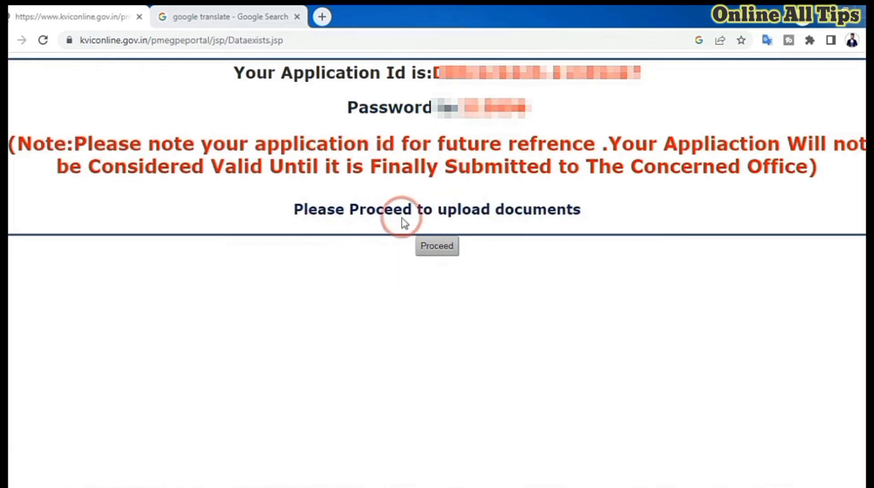
left_click(442, 246)
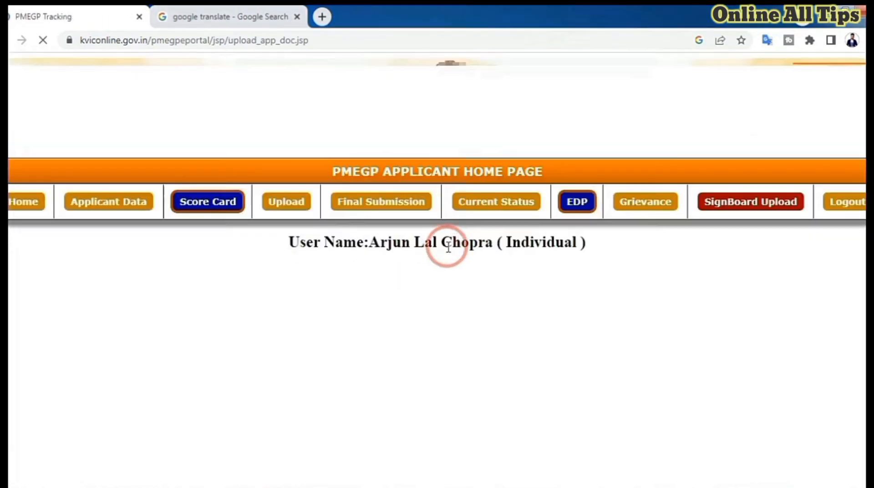
- Upload the applicant's PDF file as the Passport Size Photo document
scroll(469, 257, "down", 2)
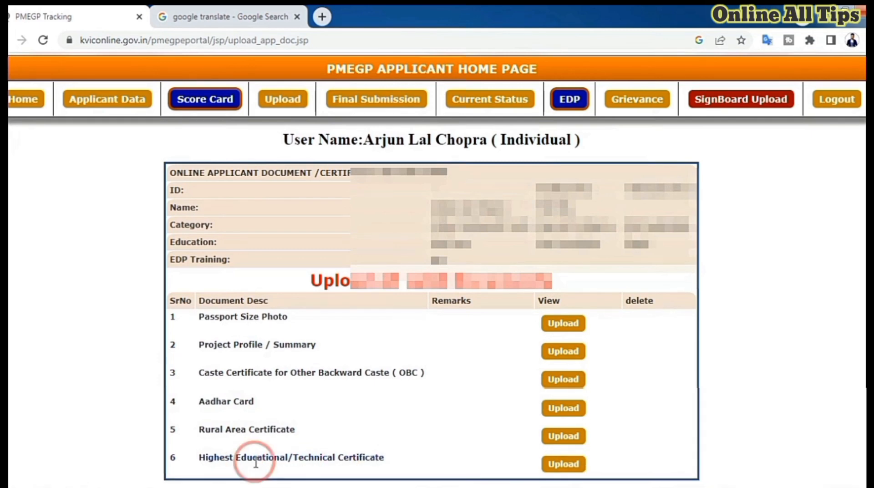
left_click(562, 325)
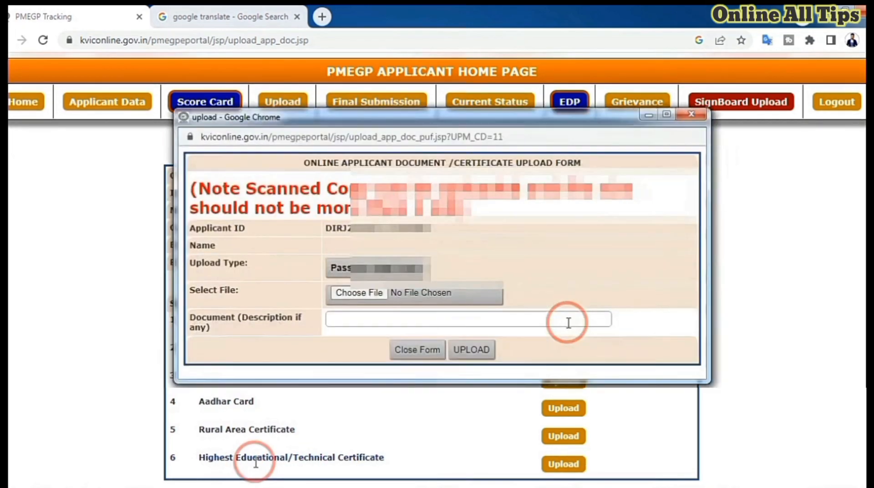
left_click(355, 294)
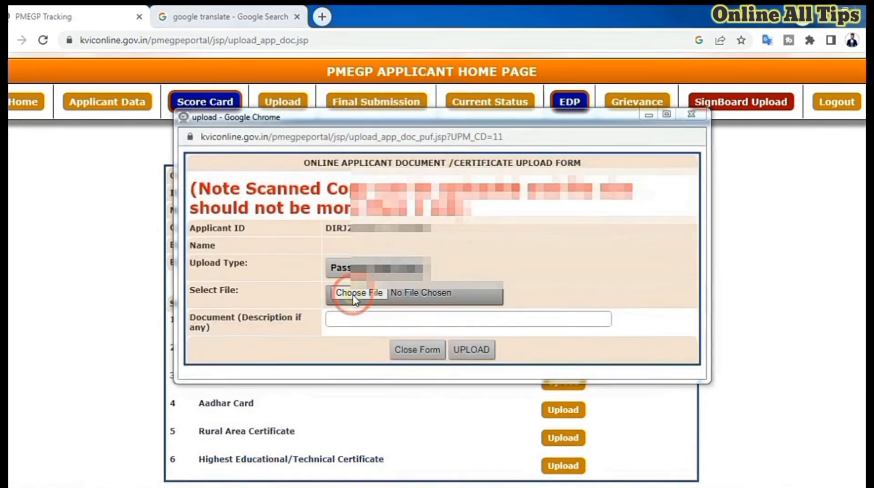
left_click(262, 249)
double_click(263, 248)
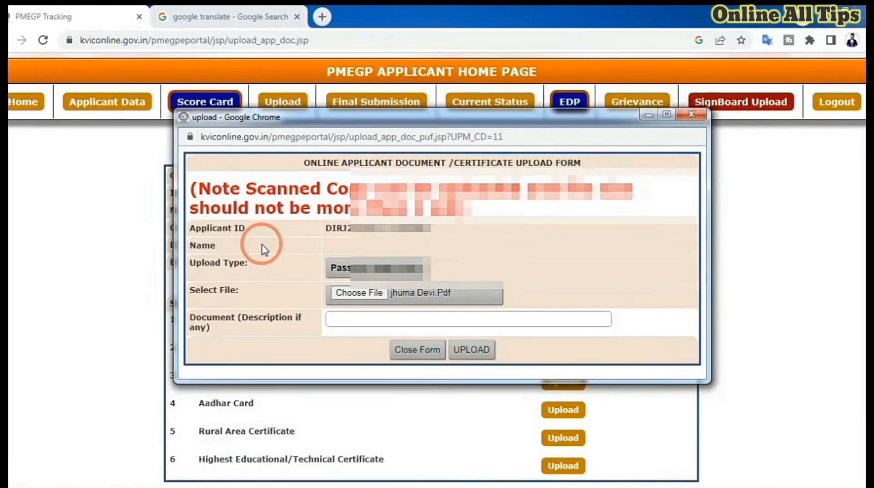
left_click(469, 358)
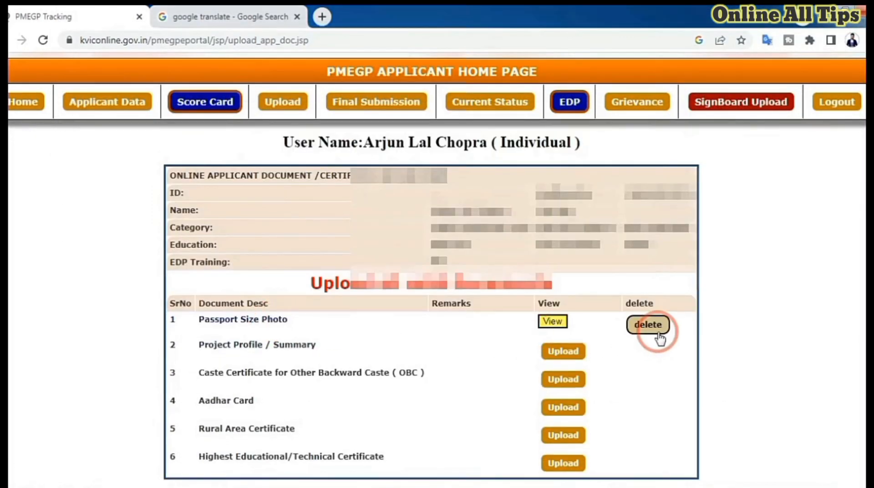
- Open the applicant's PMEGP score card
scroll(632, 361, "down", 1)
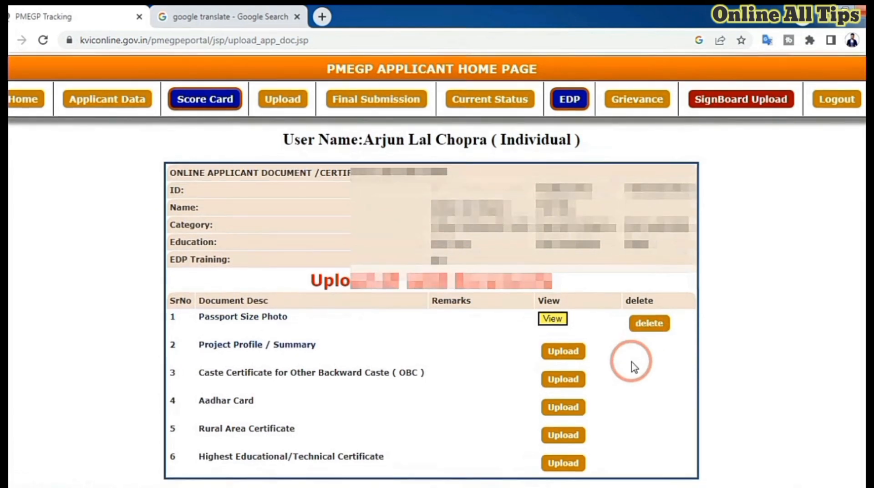
scroll(633, 364, "up", 1)
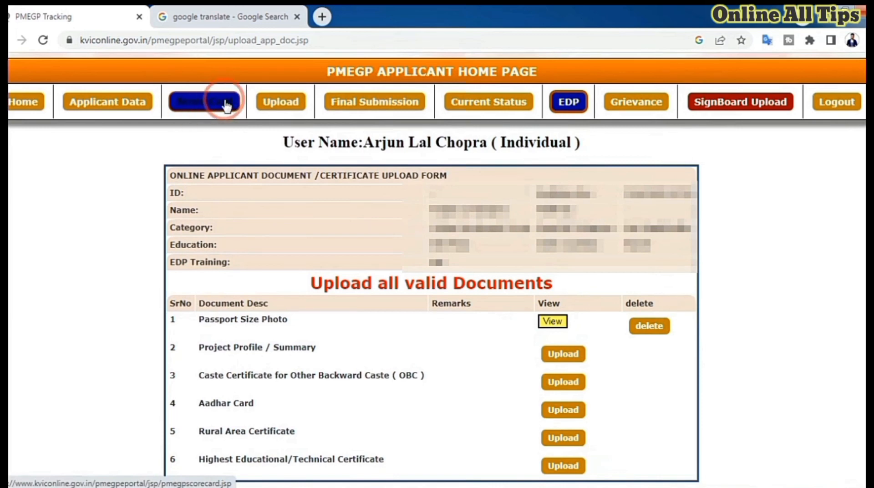
left_click(205, 110)
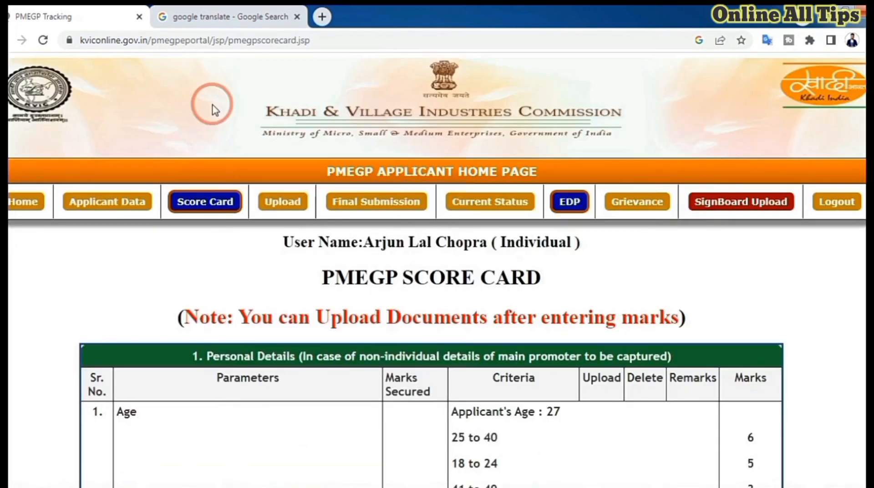
- In the score card's personal details, choose Upto 3 dependencies, Yes for owning a house, and 5 years and above at the same address
scroll(428, 325, "down", 4)
scroll(430, 330, "down", 2)
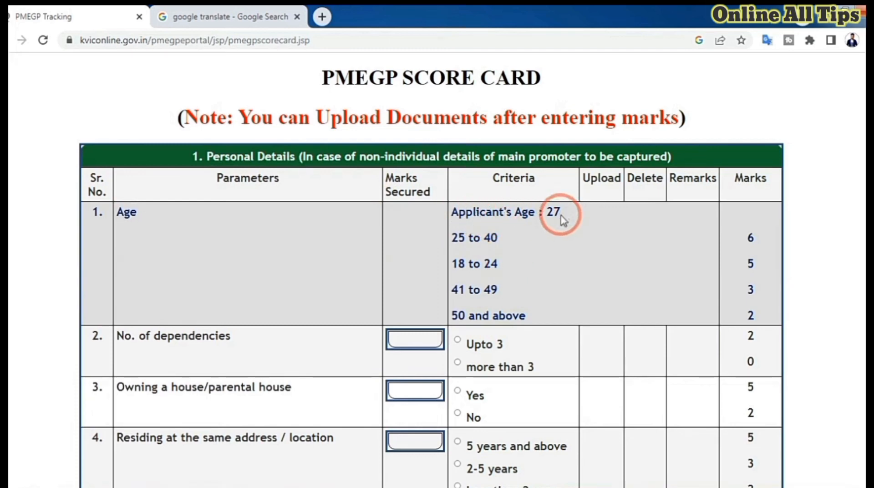
scroll(560, 238, "down", 1)
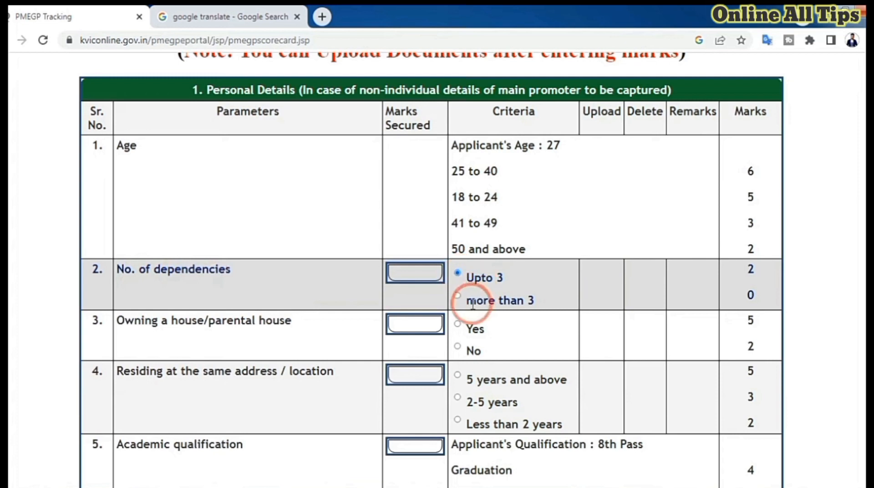
left_click(459, 273)
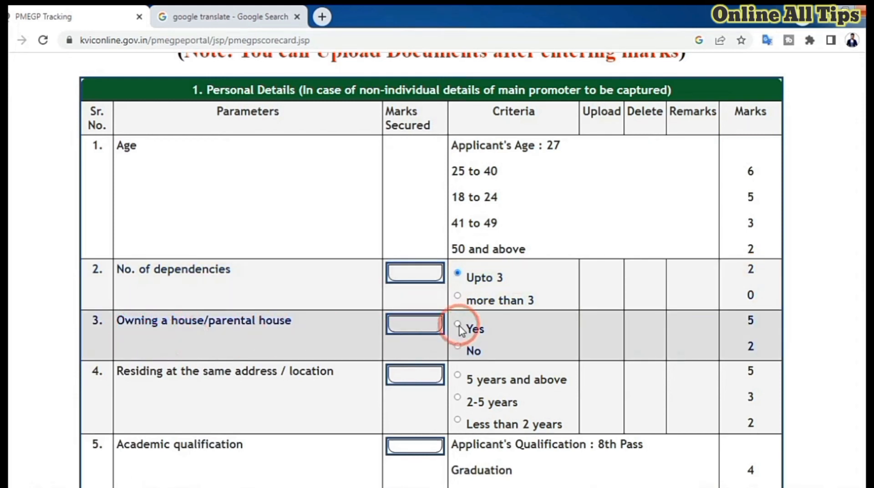
left_click(458, 347)
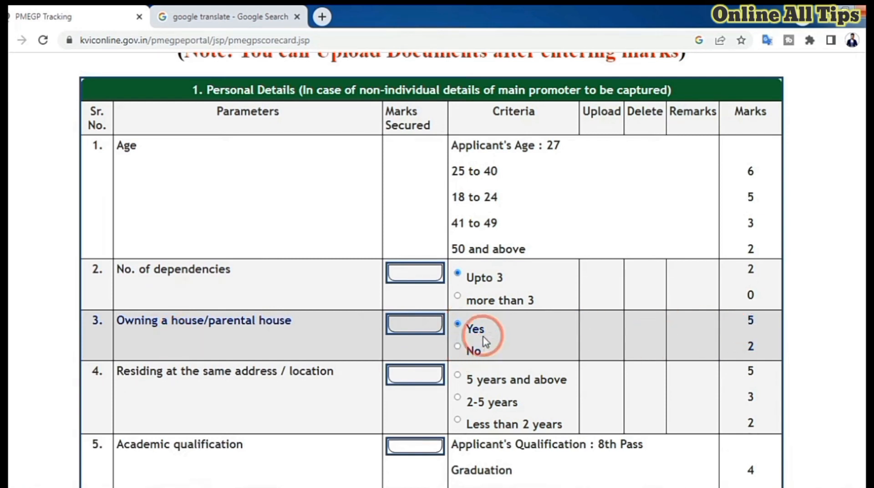
scroll(319, 337, "down", 1)
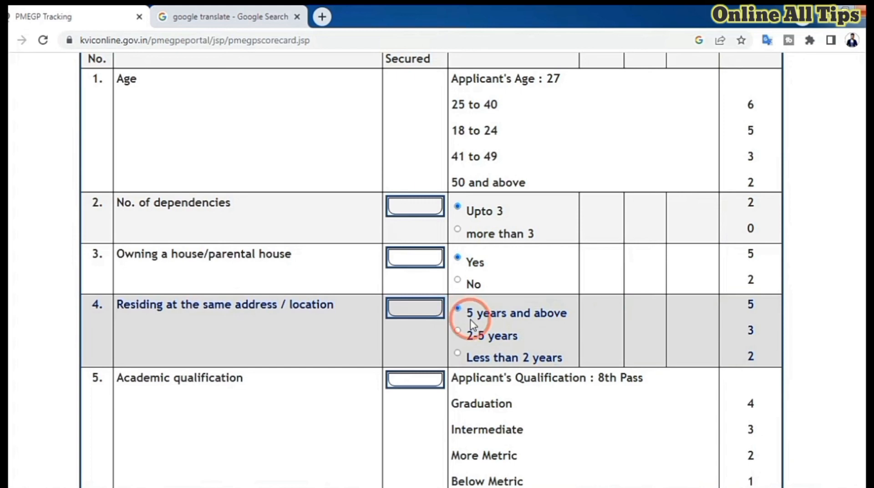
- Set Avg DSCR to 1.5 to 2 and Collateral Security Coverage to 100% & above, accept the declaration and save the score card
scroll(464, 319, "down", 10)
scroll(478, 326, "down", 17)
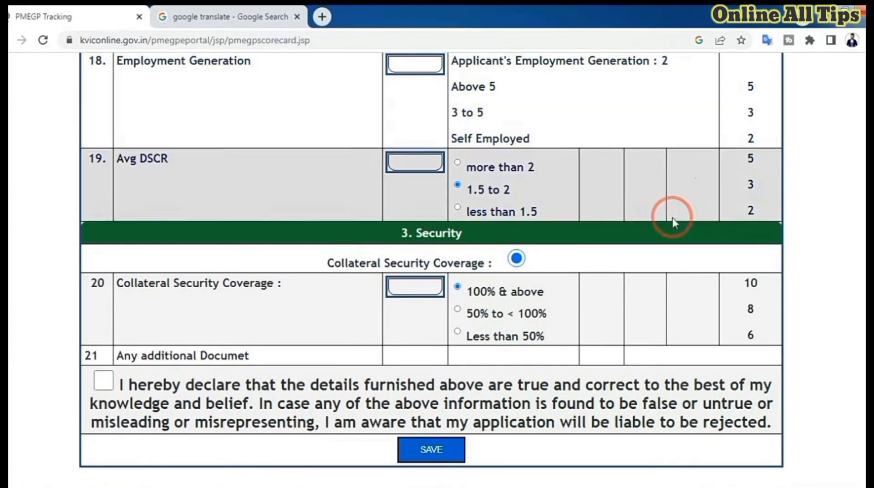
left_click(103, 382)
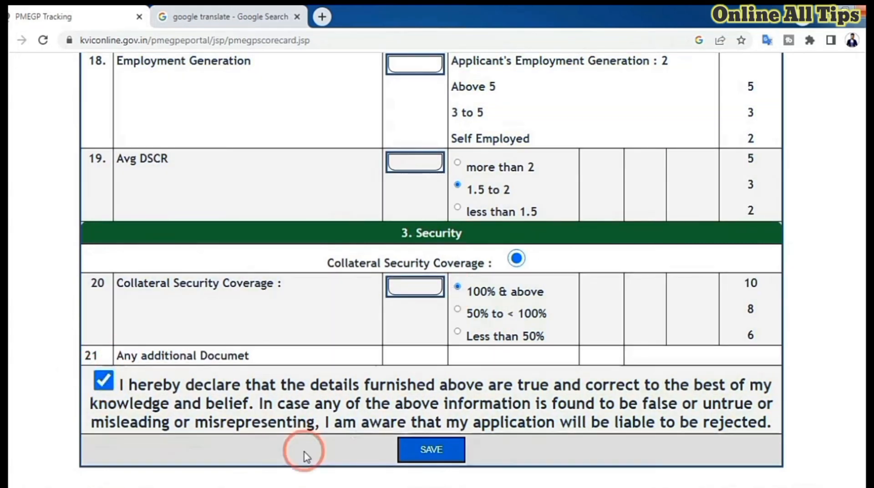
left_click(427, 448)
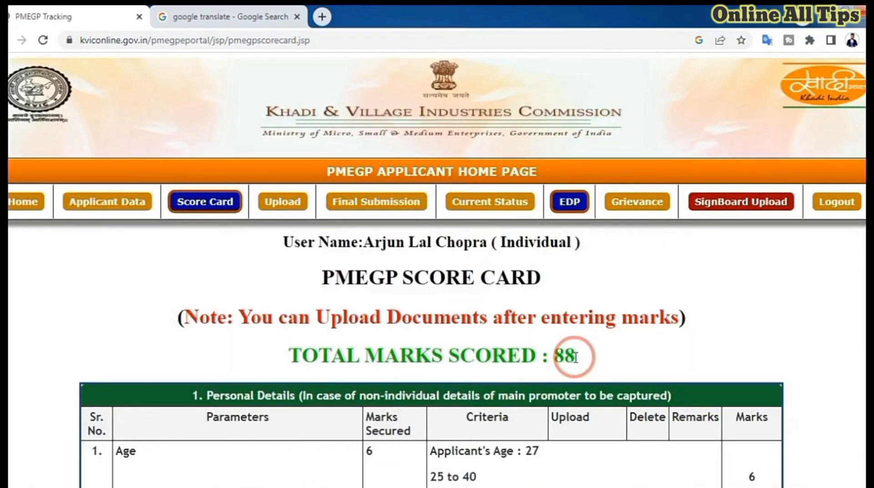
- Open the applicant's EDP details and choose Online EDP as the training mode with Pre EDP (before Bank Sanction) as the type
left_click(568, 205)
scroll(582, 279, "down", 3)
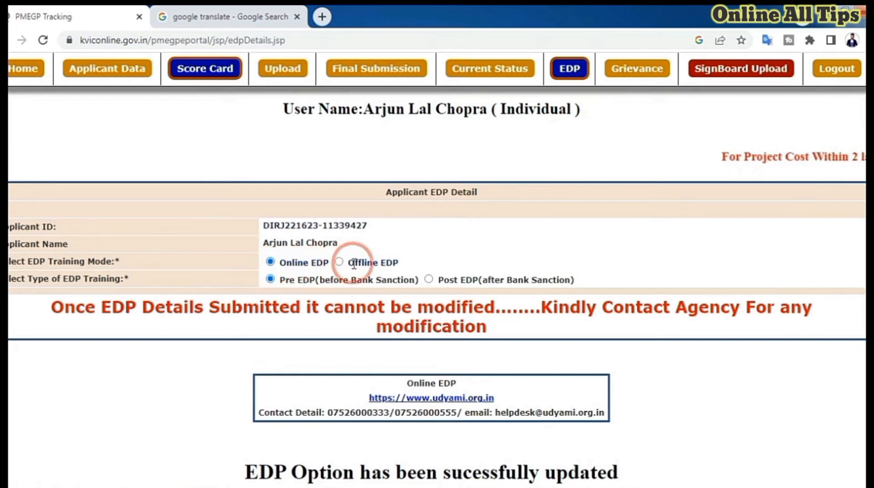
left_click(340, 262)
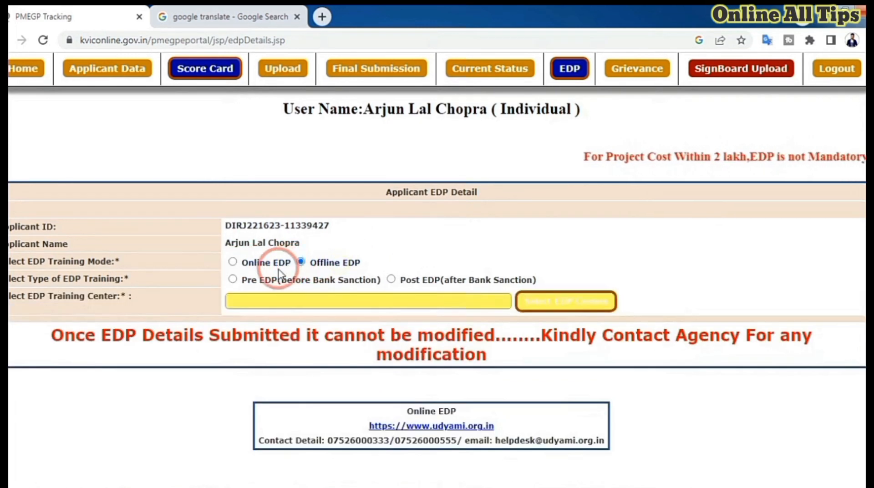
left_click(232, 262)
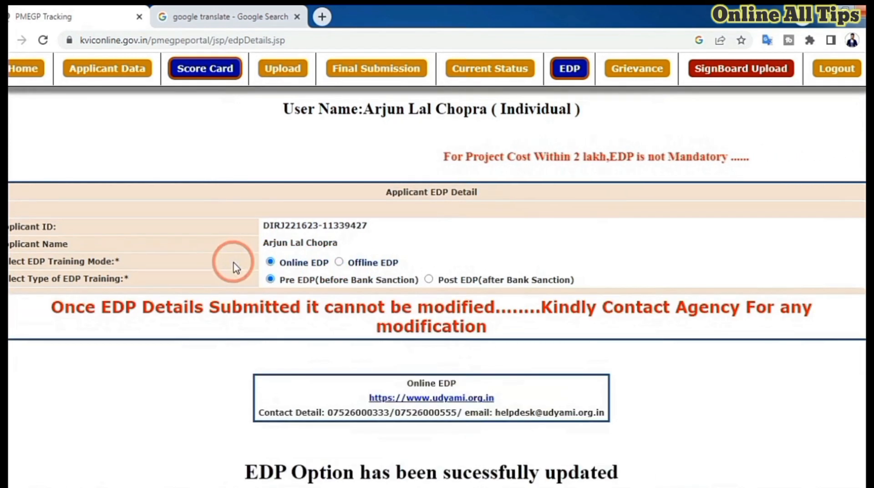
left_click(429, 280)
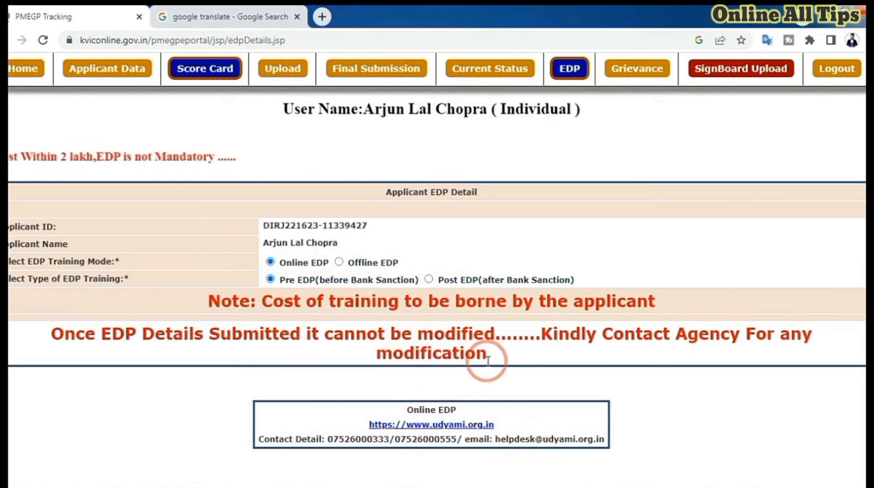
scroll(484, 361, "down", 1)
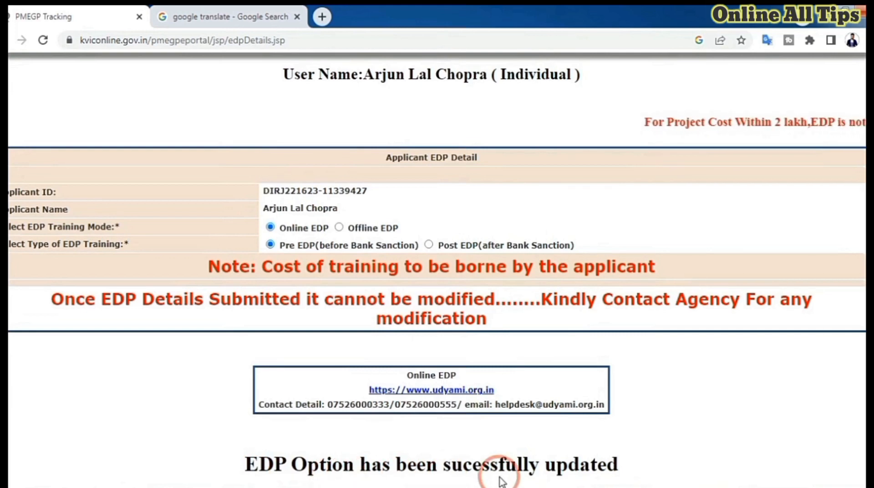
- Proceed to the final submission of the PMEGP application
scroll(499, 477, "up", 4)
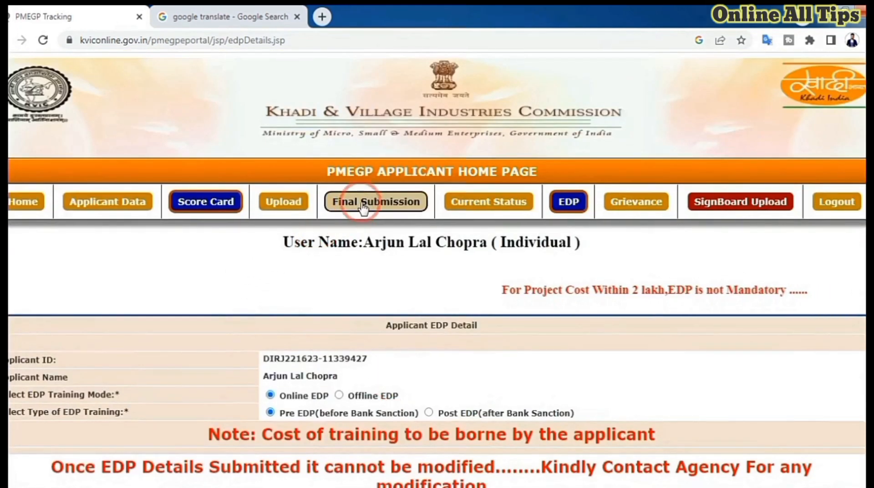
left_click(405, 205)
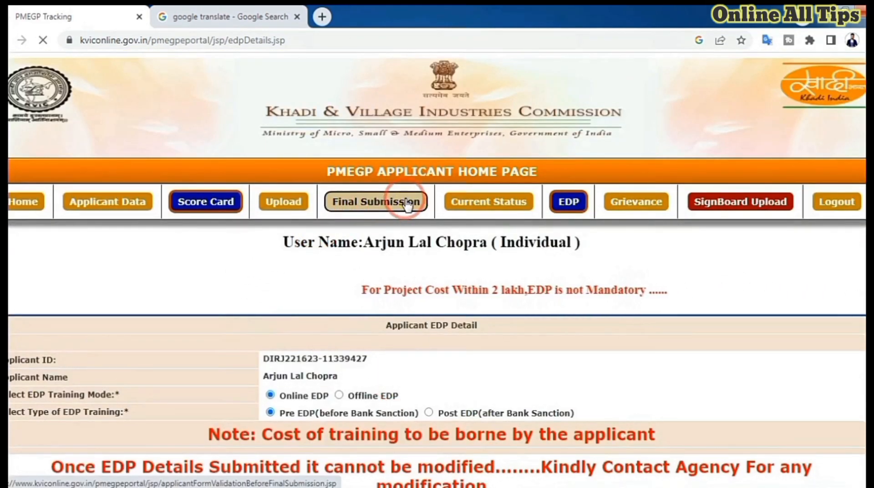